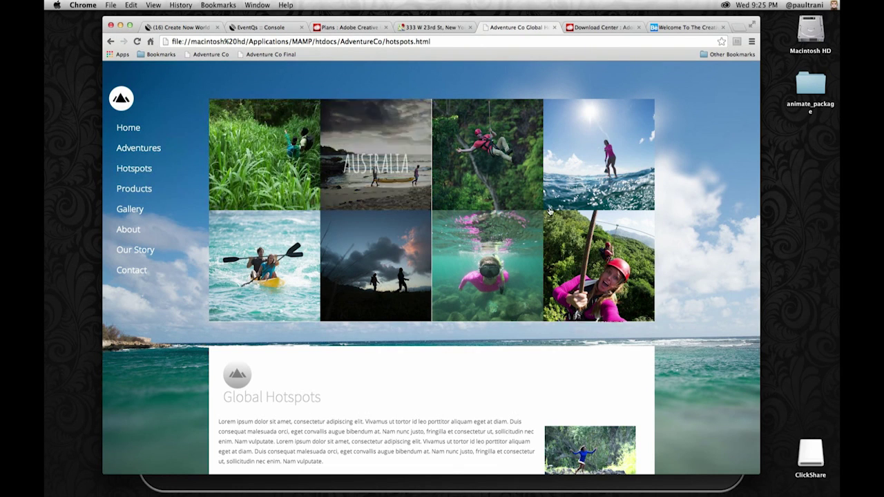
- View the Canada hotspot on the Global Hotspots map, and switch to Adobe Edge Animate
left_click(369, 154)
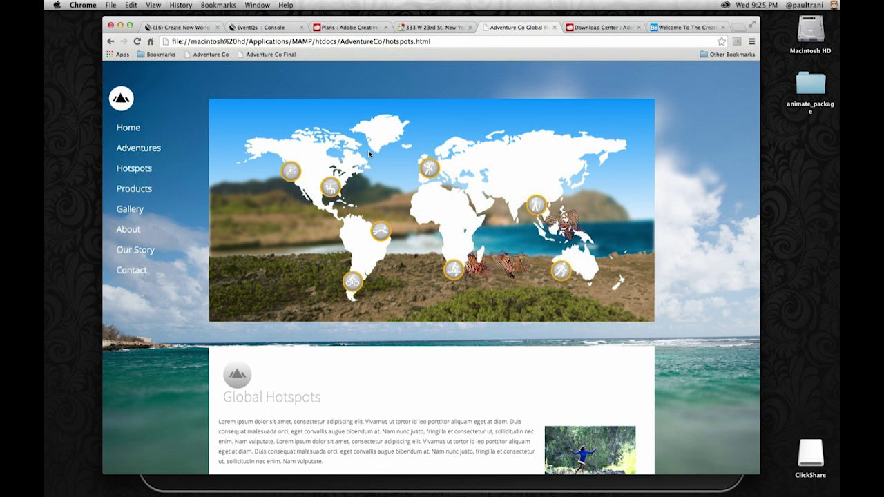
left_click(290, 173)
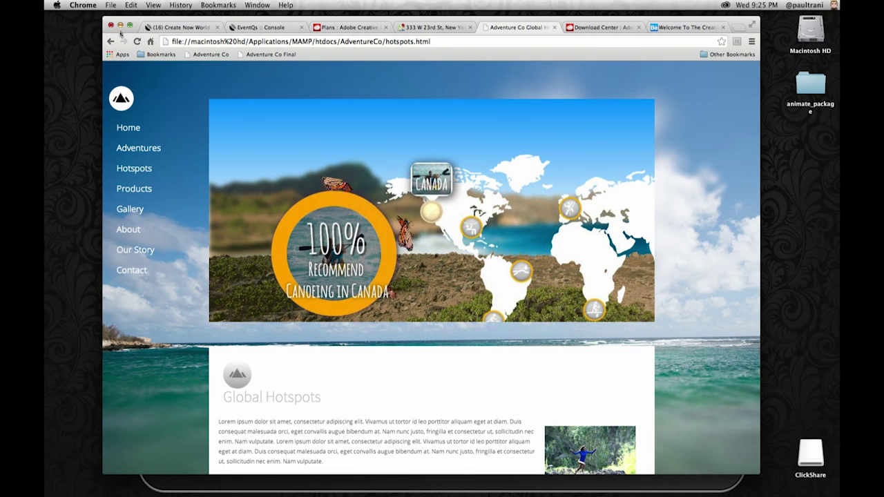
left_click(120, 25)
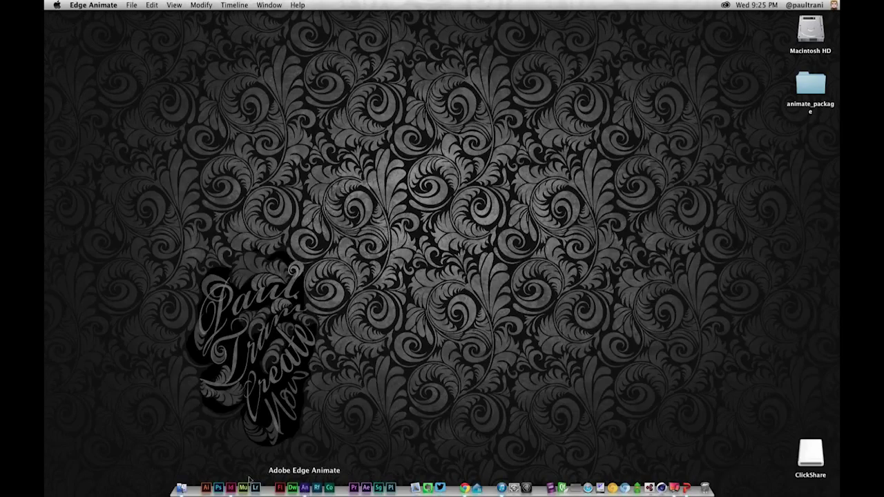
left_click(250, 480)
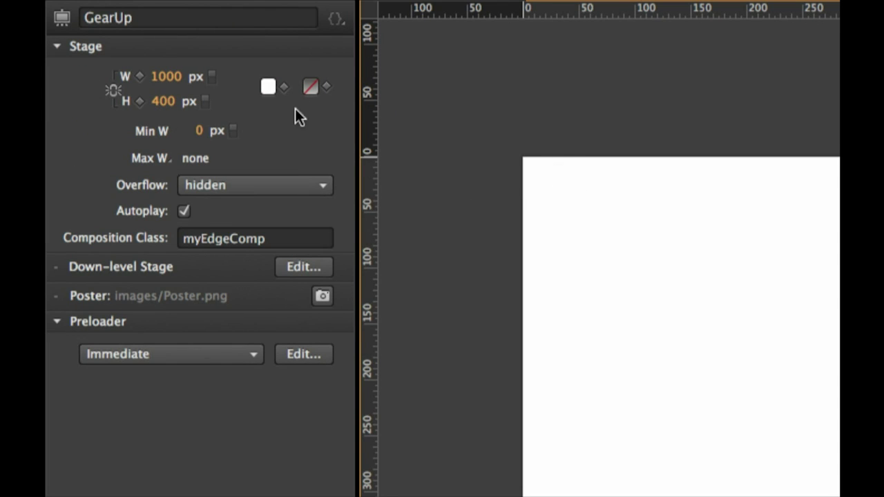
- Give the stage background a vertical linear gradient from blue rgba(44,100,139,1.00) to white
left_click(313, 85)
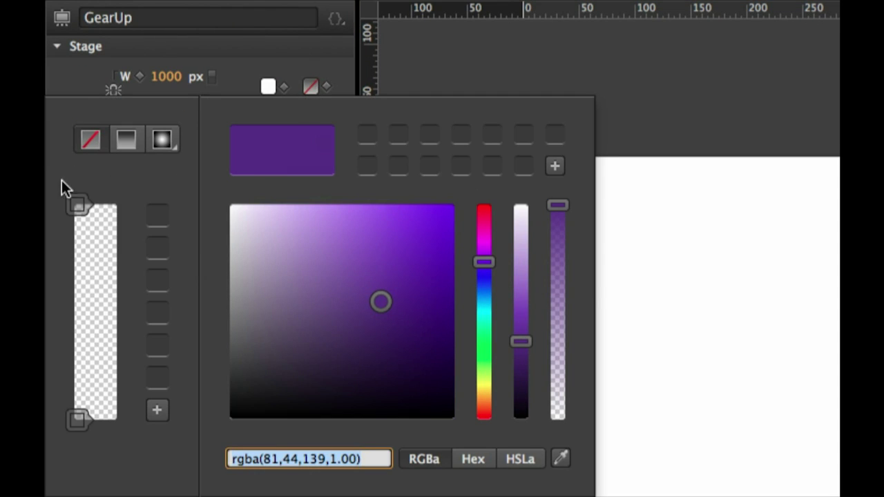
left_click(81, 204)
mouse_move(81, 207)
left_mouse_down()
mouse_move(71, 229)
mouse_move(65, 220)
mouse_move(78, 204)
left_mouse_up()
left_click_drag(491, 280, 478, 297)
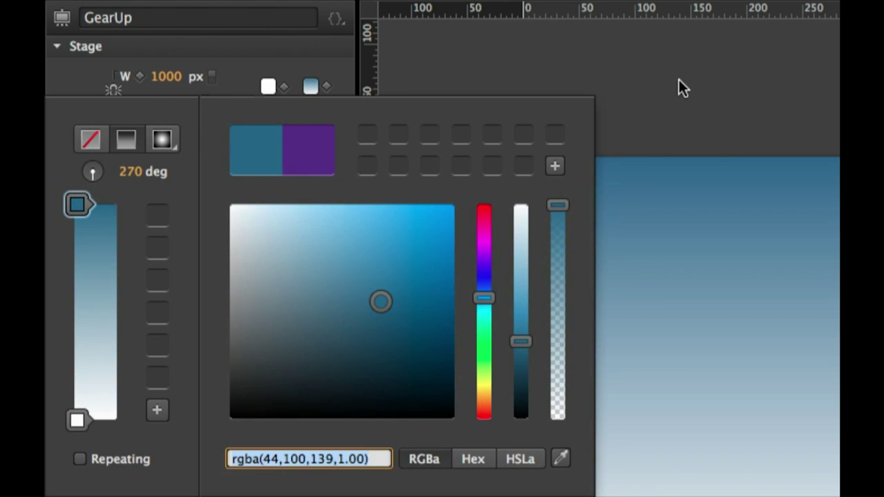
left_click(679, 80)
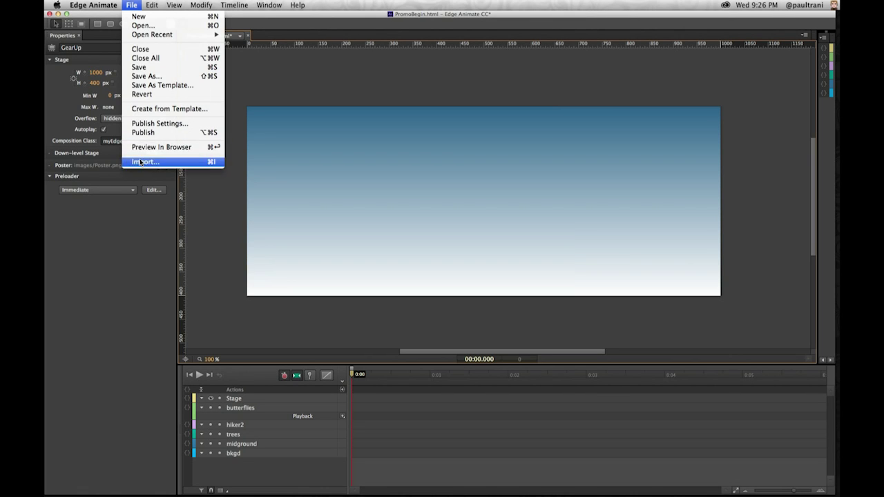
- Import hiker.png from the design folder and place it on the stage
left_click(141, 162)
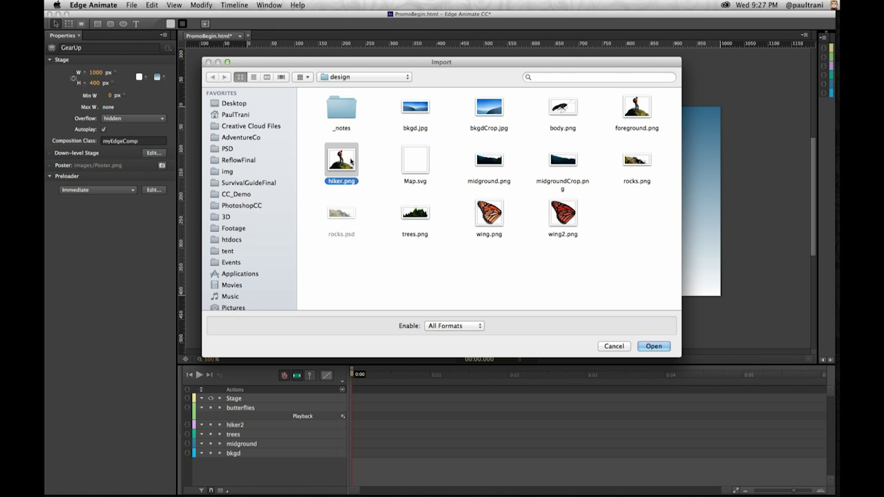
left_click(648, 346)
left_click_drag(311, 181, 456, 194)
- With Auto-Keyframe Mode on, shrink the hiker to about 305 × 242 px and position it near X -69, Y 171 at 0:00
left_click(282, 377)
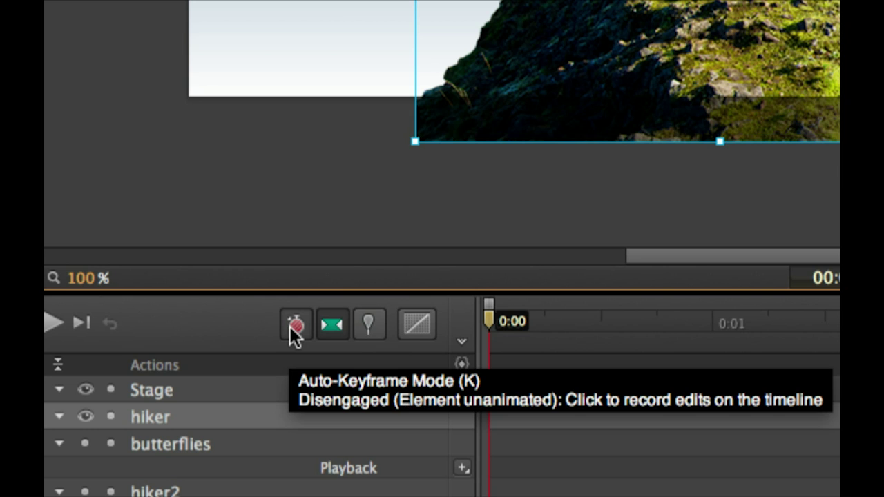
left_click(290, 327)
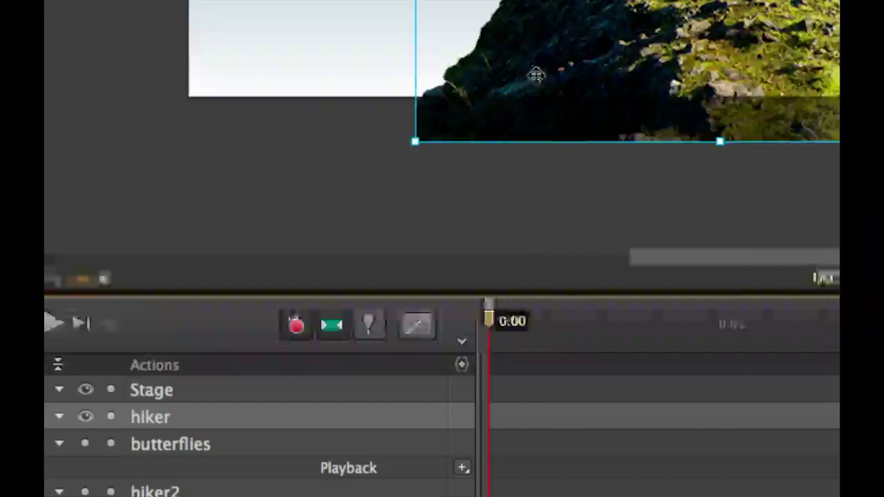
left_click_drag(499, 82, 453, 108)
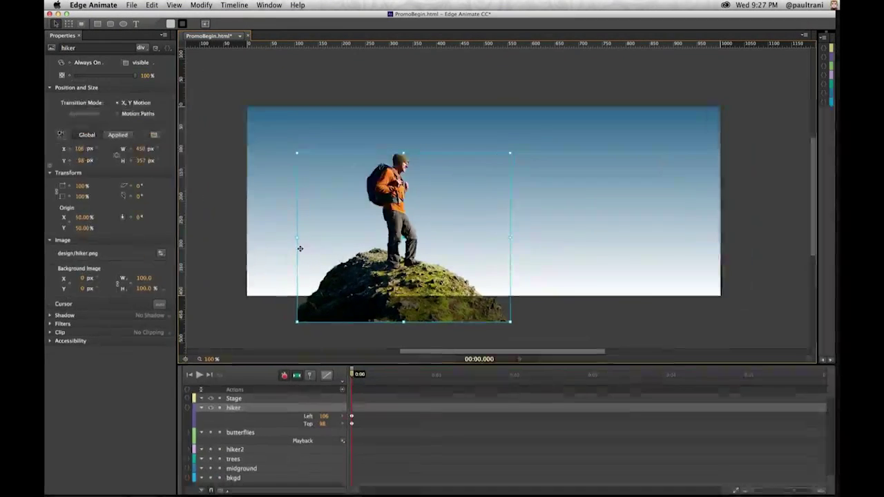
left_click_drag(385, 221, 274, 233)
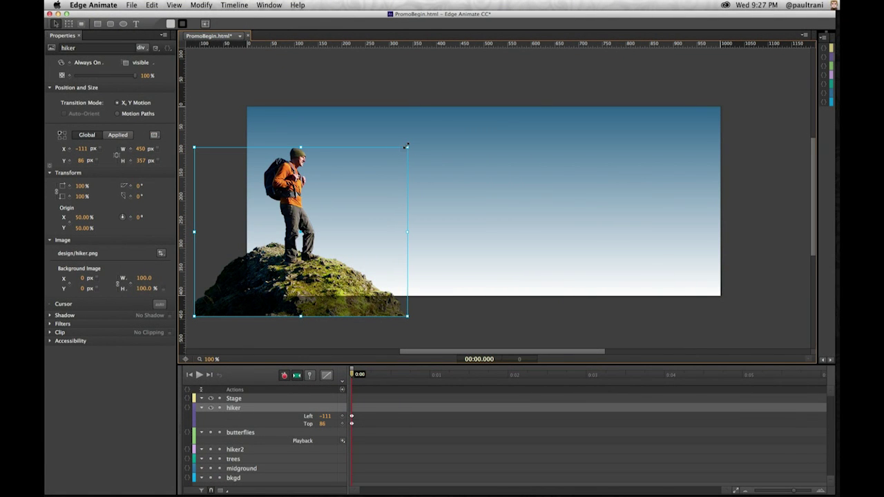
left_click_drag(407, 147, 339, 201)
left_click_drag(306, 273, 330, 254)
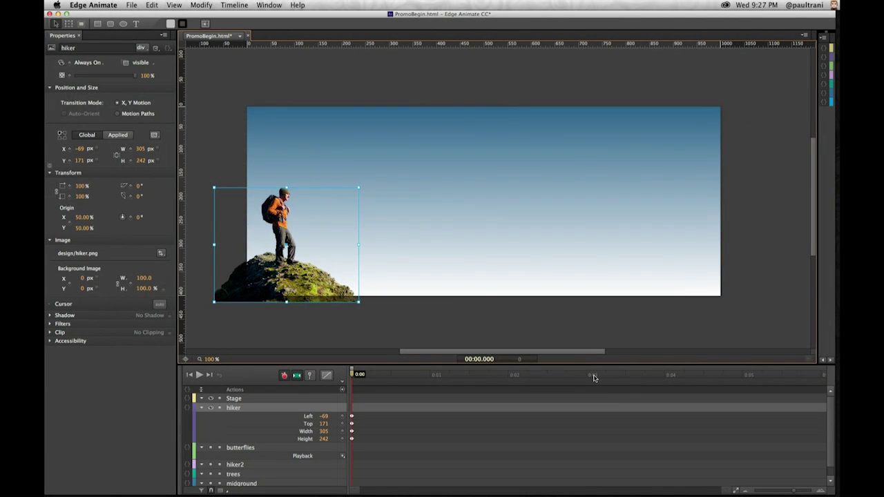
- At 0:03, move the hiker to the stage centre, enlarge it to about 408 × 323 px, and play the animation
left_click(587, 377)
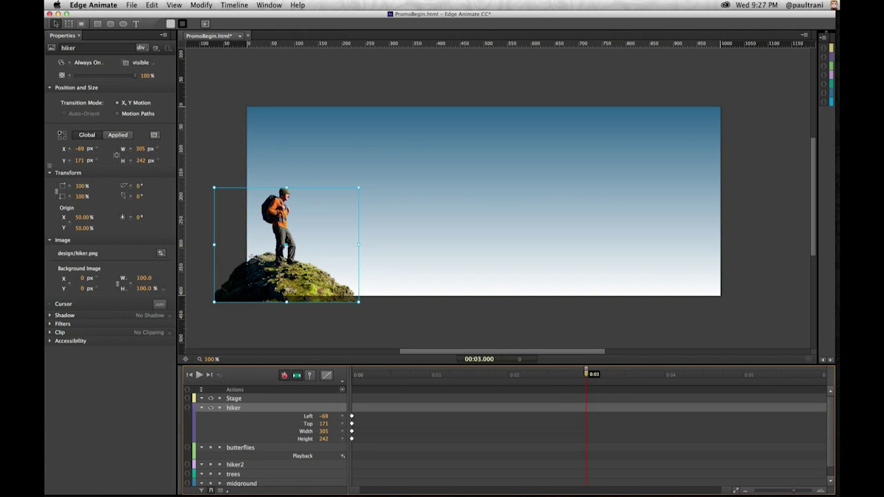
left_click_drag(245, 189, 441, 187)
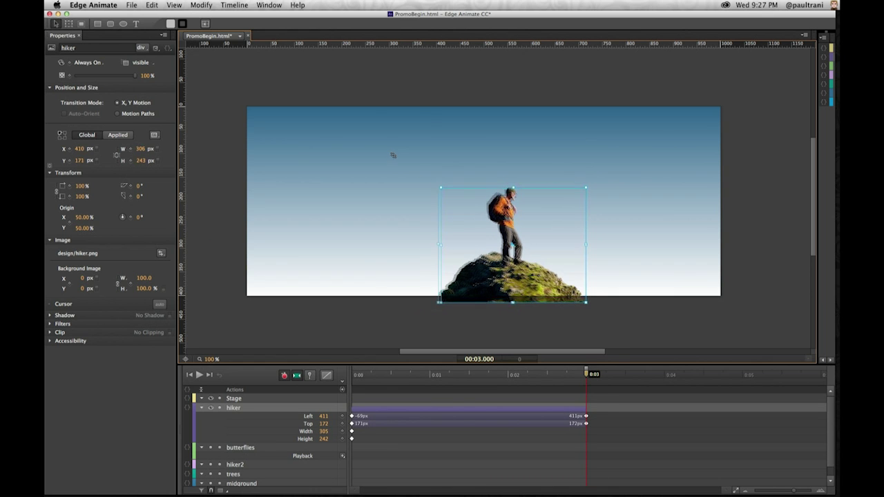
left_click_drag(393, 155, 393, 149)
key("space")
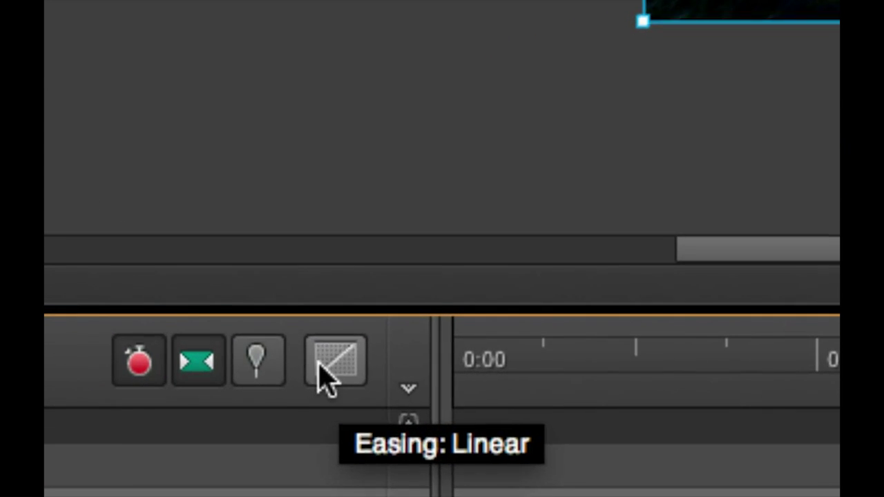
- Set the hiker animation's easing to EaseOutBack and play it from the start
left_click(319, 380)
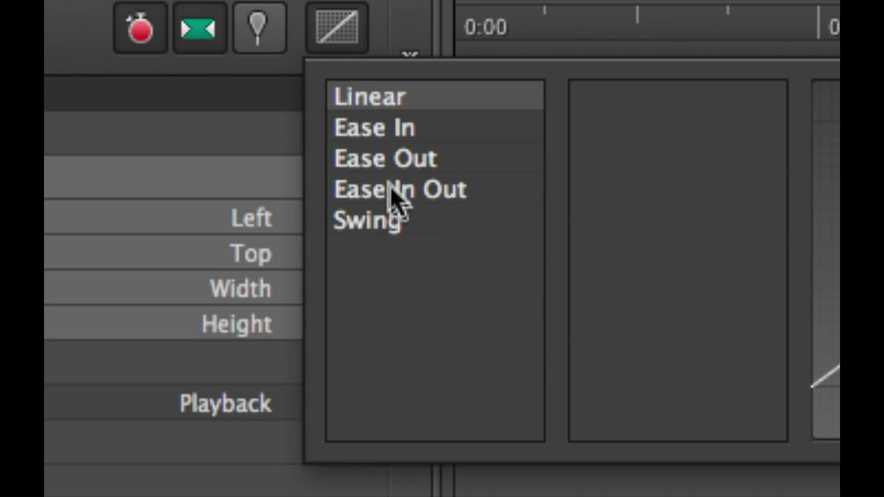
left_click(383, 166)
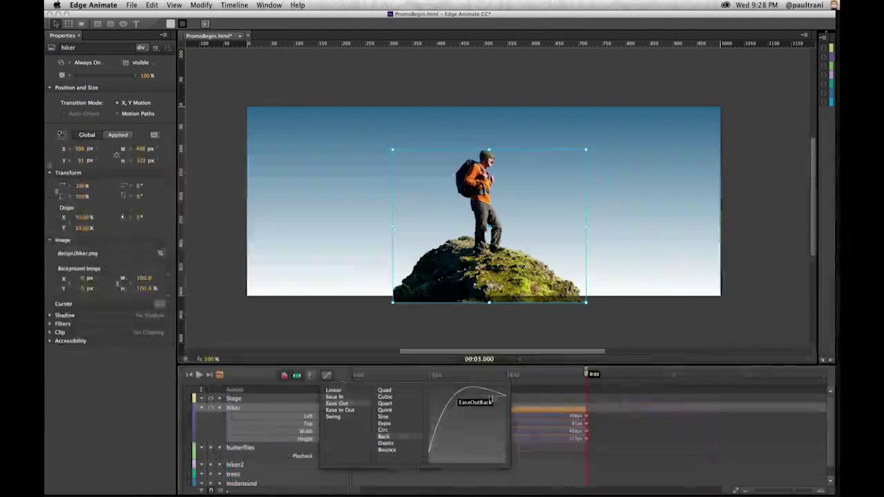
left_click(740, 127)
key("Home")
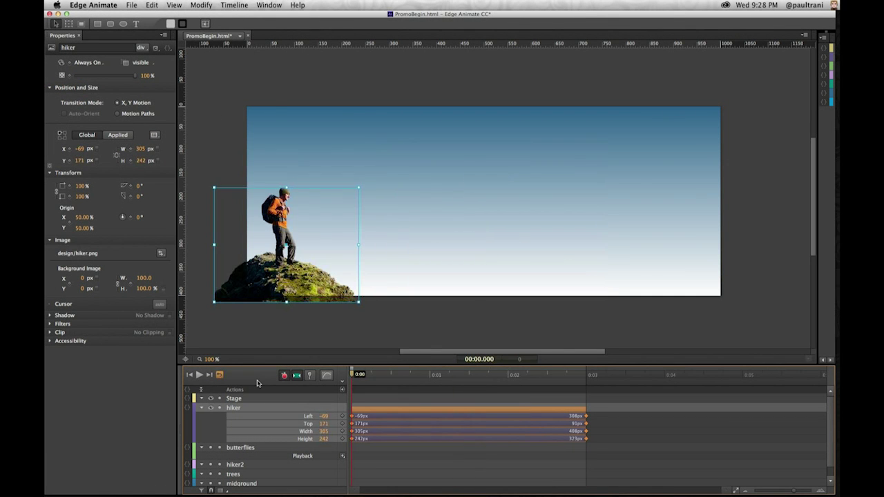
key("space")
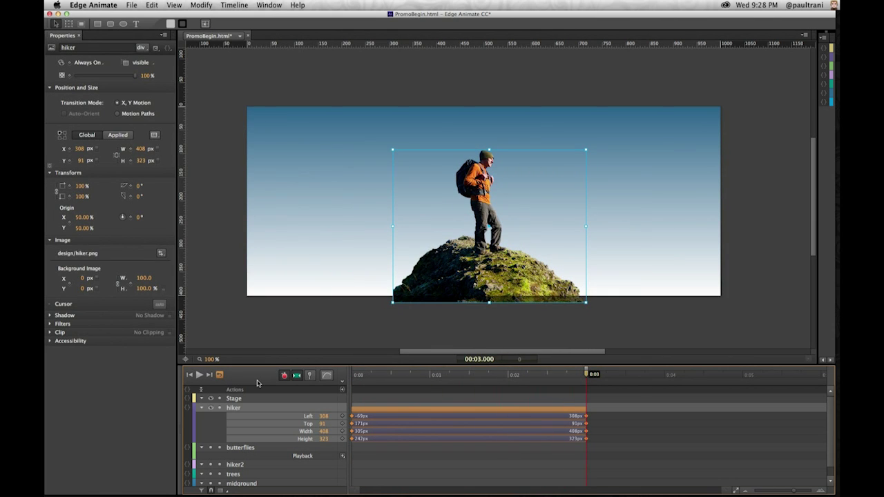
- Set the easing to EaseOutQuad and play the hiker animation again from near the start
left_click(327, 375)
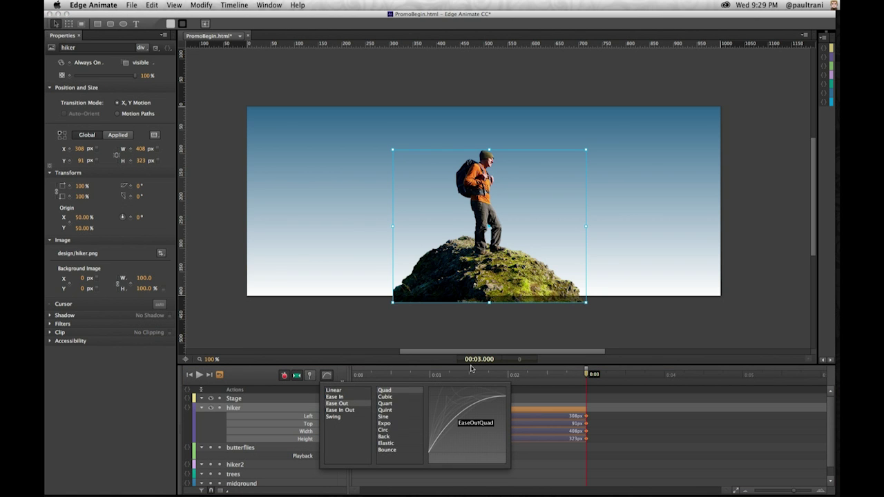
left_click(419, 379)
left_click(372, 380)
key("space")
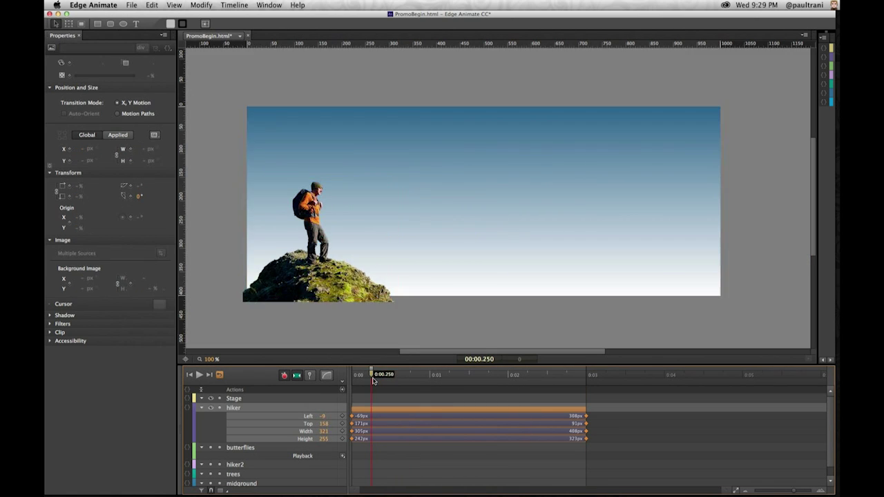
key("space")
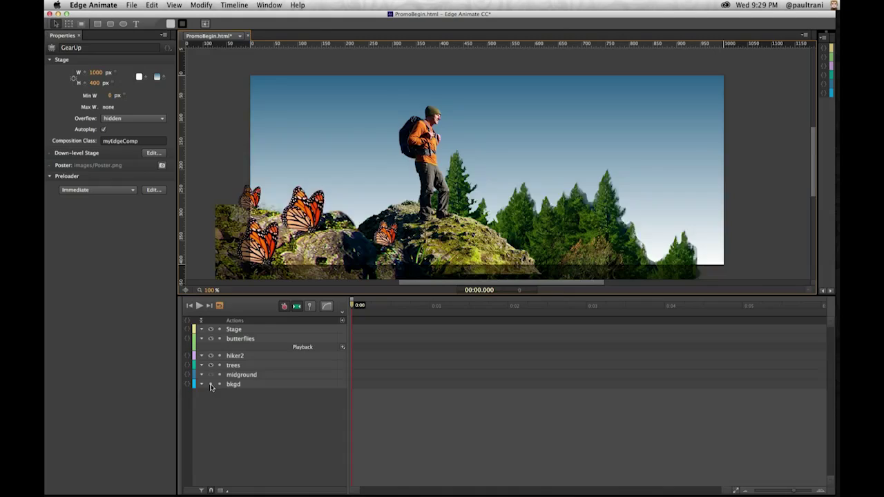
- Show the bkgd layer and turn on the Pin, placing it at 0:03 with the playhead at 0:00
left_click(211, 384)
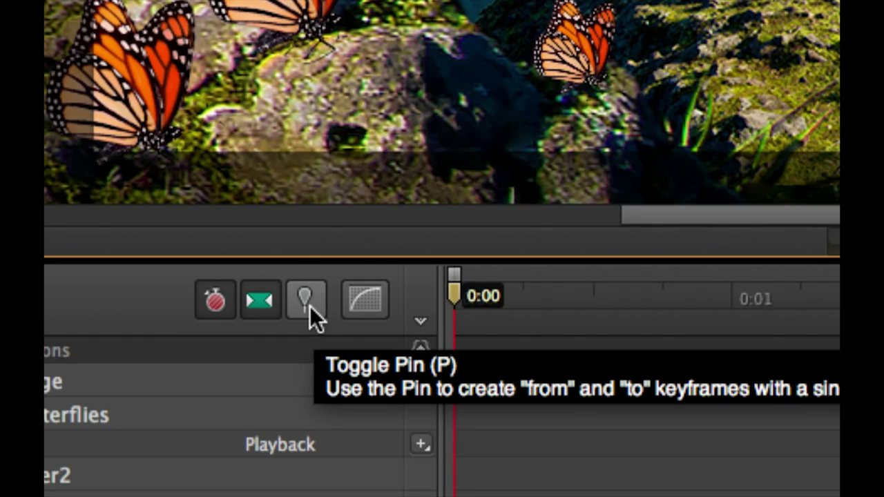
left_click(305, 302)
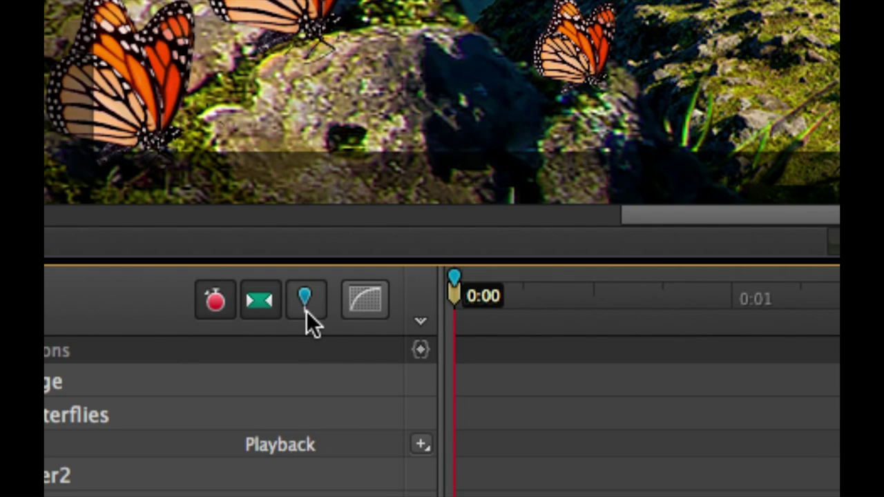
left_click_drag(458, 289, 594, 294)
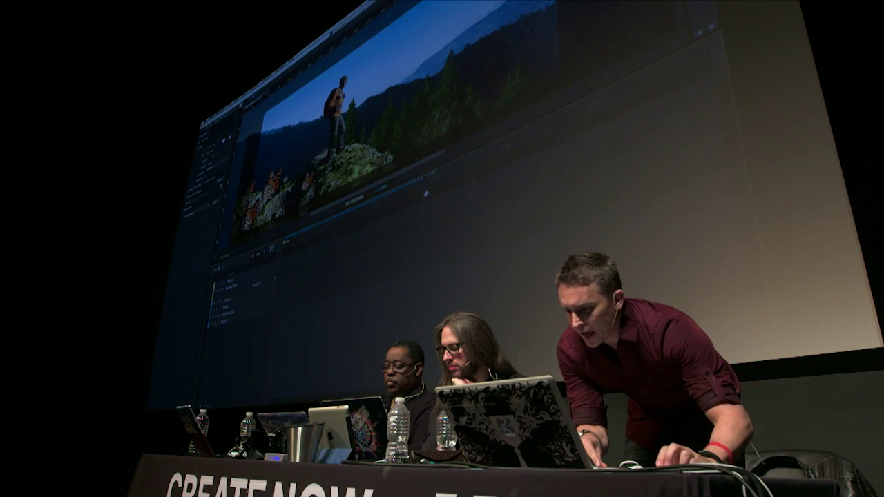
- Move the butterflies off the stage's left edge to about X -621 px as their pinned starting position
scroll(433, 143, "up", 5)
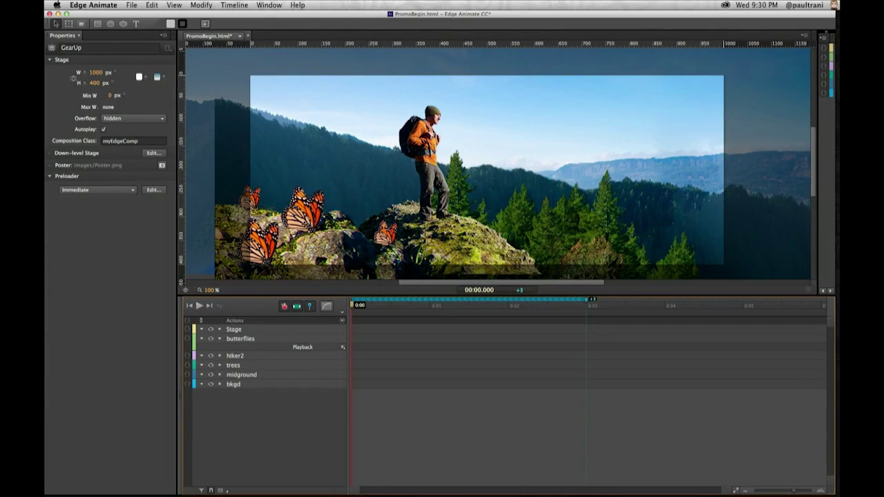
left_click(303, 211)
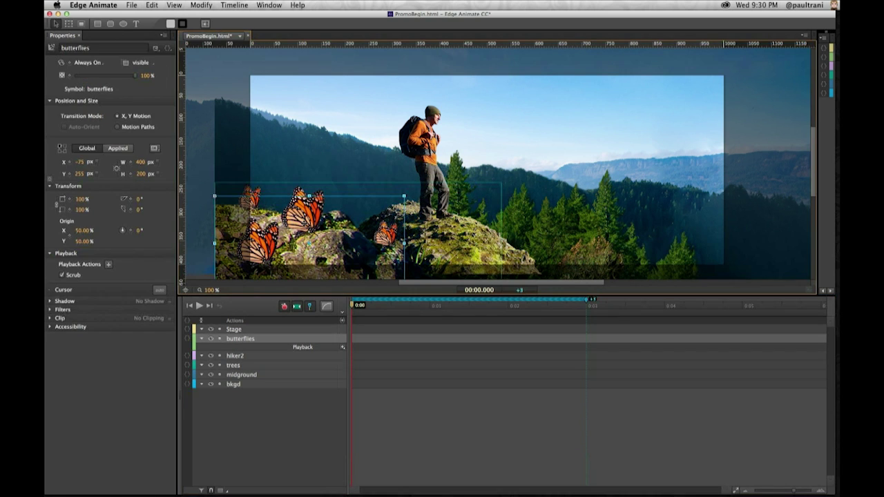
scroll(308, 230, "left", 3)
scroll(308, 230, "left", 2)
left_click_drag(349, 231, 75, 233)
left_click_drag(197, 232, 197, 232)
- Shift hiker2 left to about X -238 px and the trees to about X -386 px as their starting positions
left_click_drag(567, 245, 414, 246)
left_click_drag(677, 237, 578, 238, "shift")
key("space")
left_click_drag(355, 130, 410, 128)
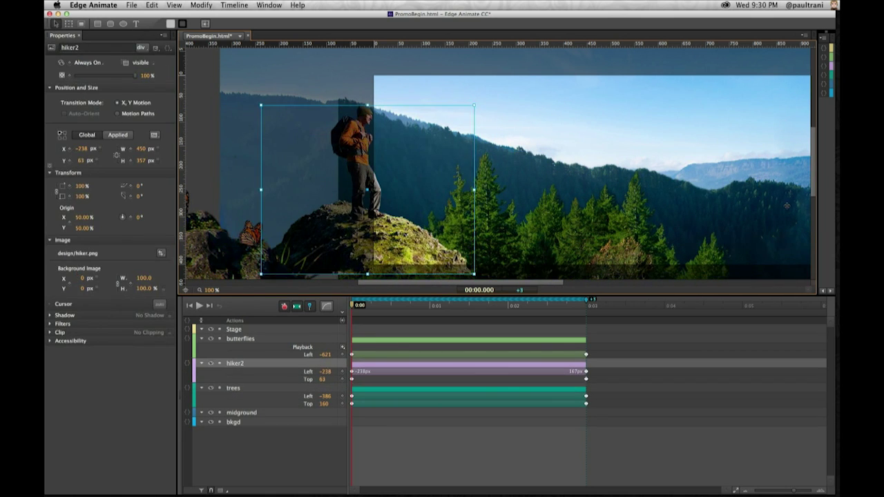
- Shift the midground to about X -331 px and bkgd to about X -399 px, and play the parallax animation
left_click_drag(791, 203, 669, 206)
scroll(735, 62, "right", 5)
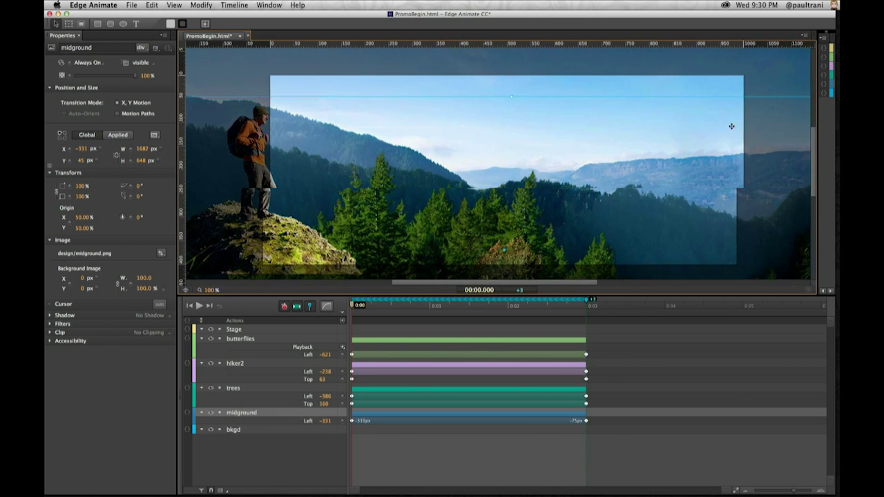
left_click(719, 65)
left_click_drag(703, 65, 668, 69)
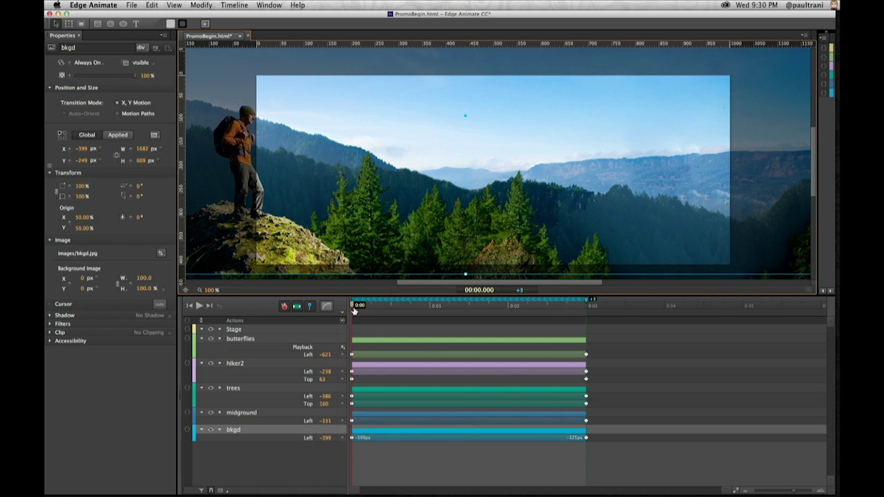
key("space")
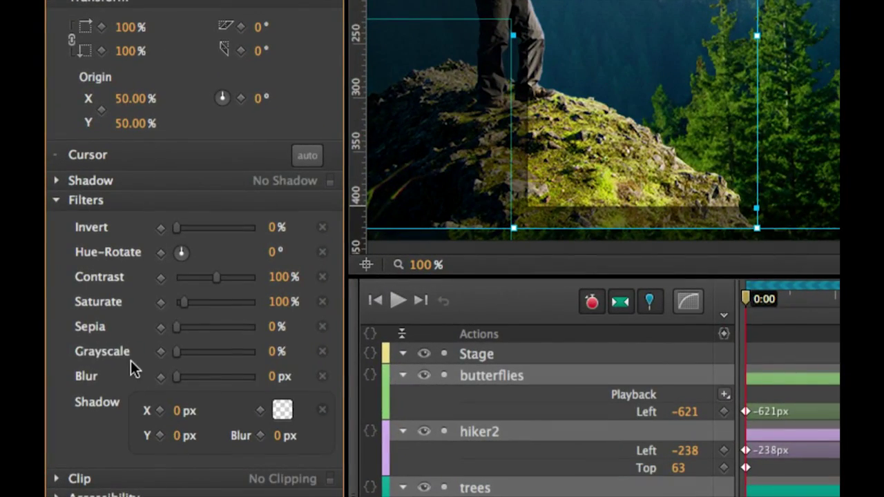
- Set a starting Blur filter of 10 px on all five image layers, and preview the animation along the timeline
left_click_drag(176, 376, 181, 380)
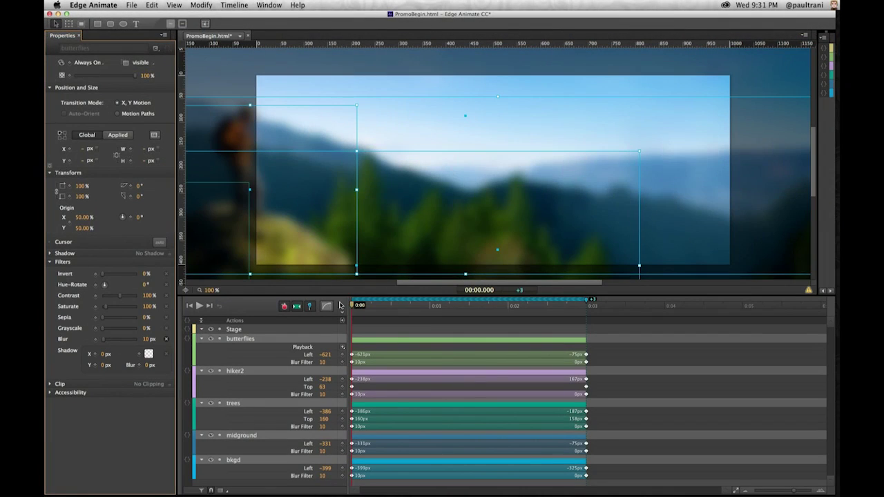
key("space")
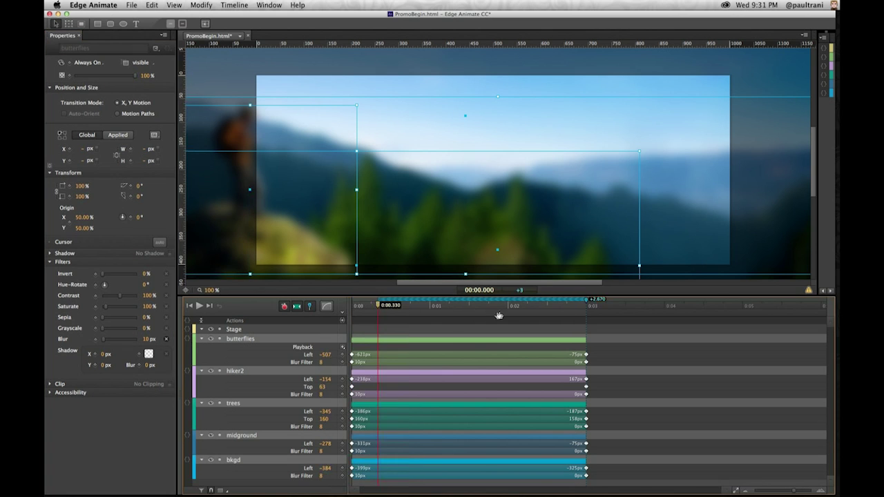
left_click_drag(574, 321, 573, 321)
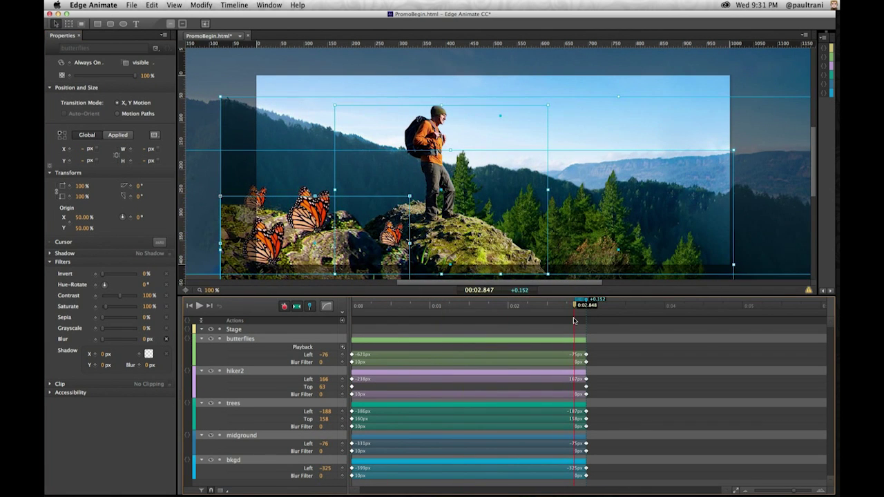
- Preview the promo in the browser, and invert the bkgd layer's Blur Filter transition to run from 0 px to 10 px
key("super+Return")
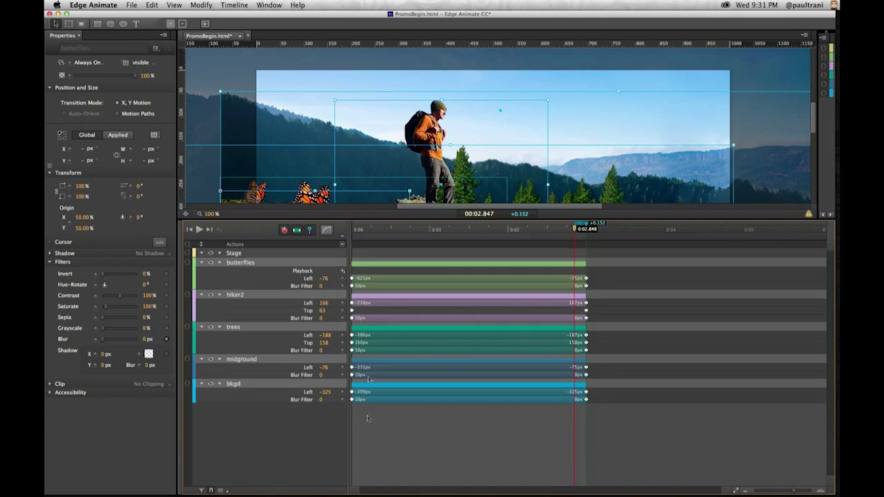
left_click(356, 399)
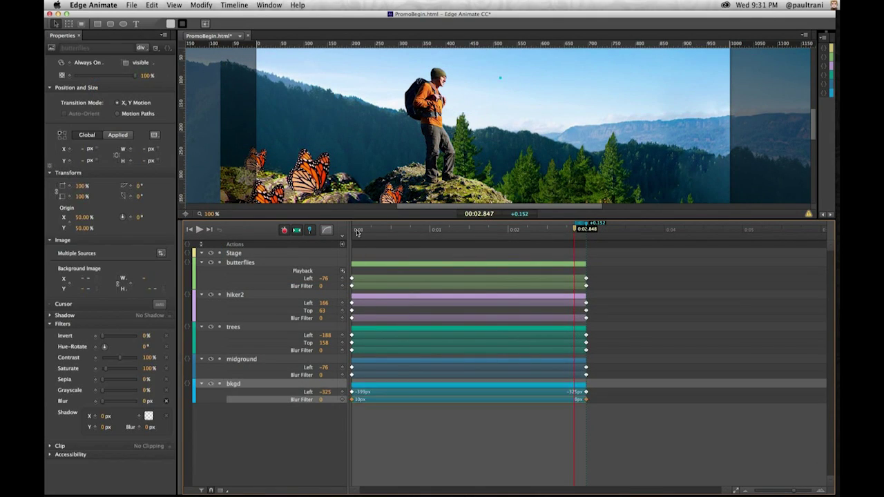
left_click(350, 400)
right_click(357, 402)
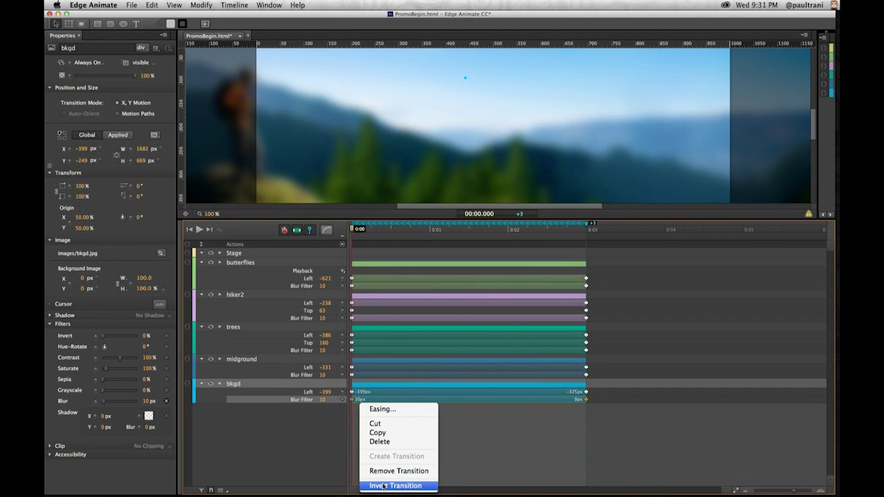
key("Escape")
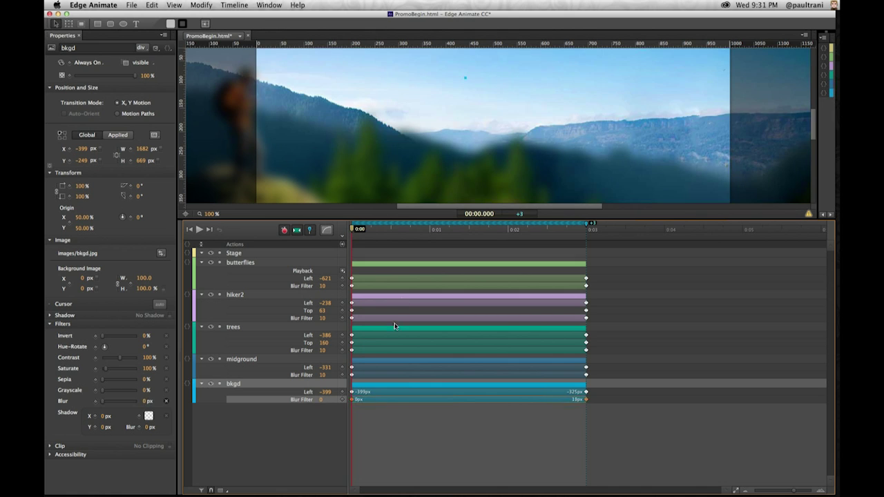
- Invert the midground layer's Blur Filter transition, and preview the promo in the browser
left_click(359, 375)
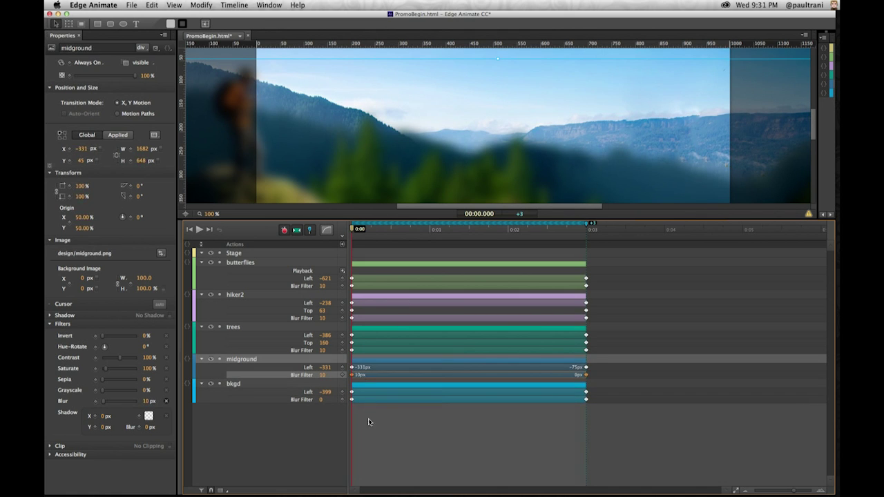
right_click(360, 379)
key("super+Return")
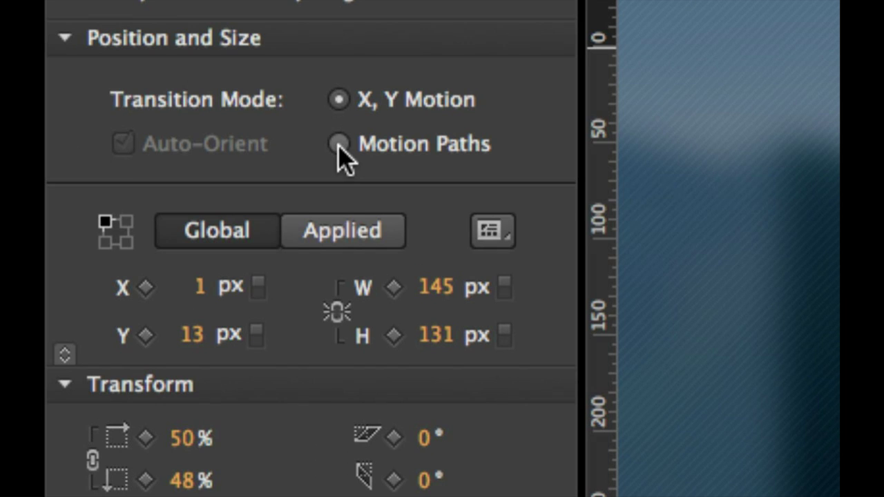
- Switch butterflyWings to Motion Paths, and animate it from X 1, Y 0 px at 0 s to about X 1079, Y -324 px at 3 s
left_click(338, 145)
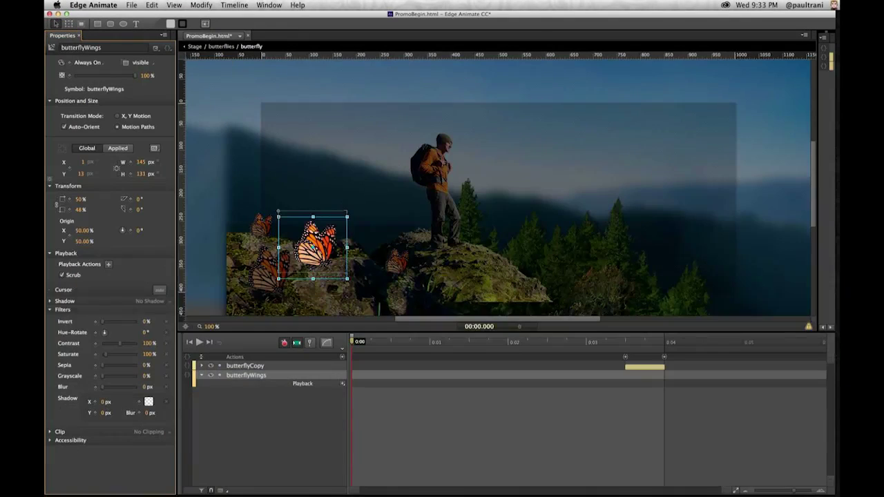
left_click_drag(301, 254, 301, 248)
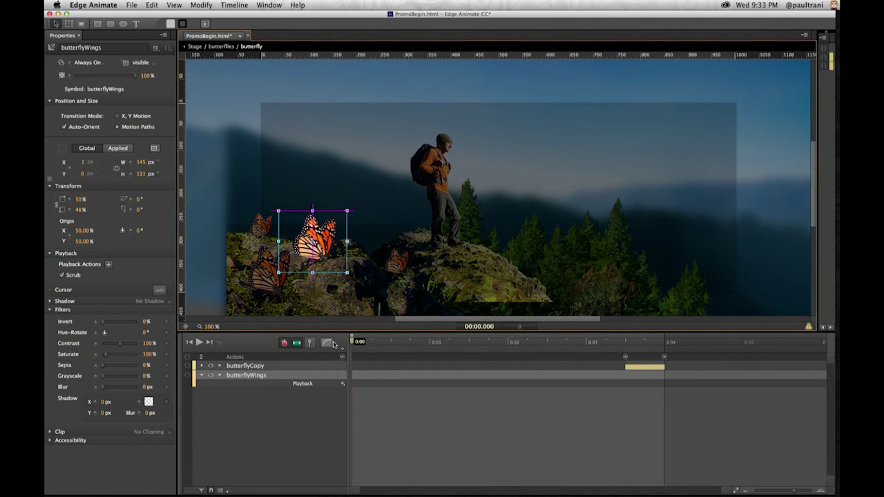
left_click_drag(587, 347, 553, 342)
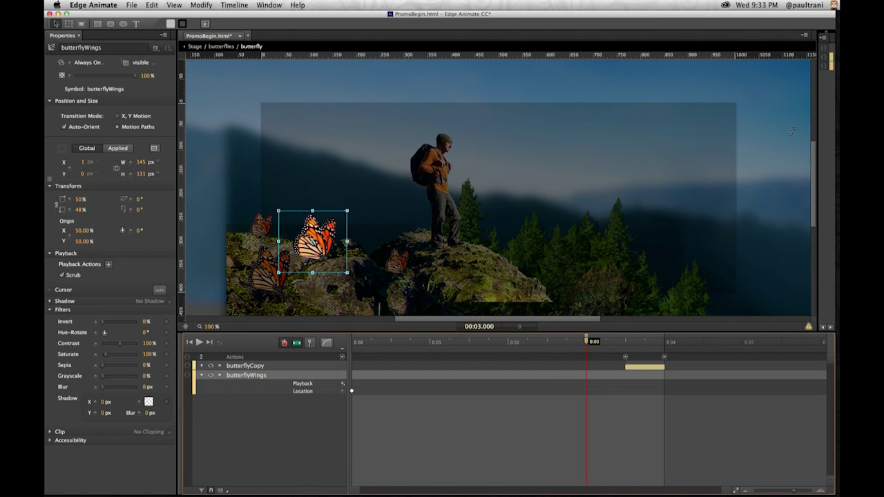
left_click_drag(797, 108, 802, 102)
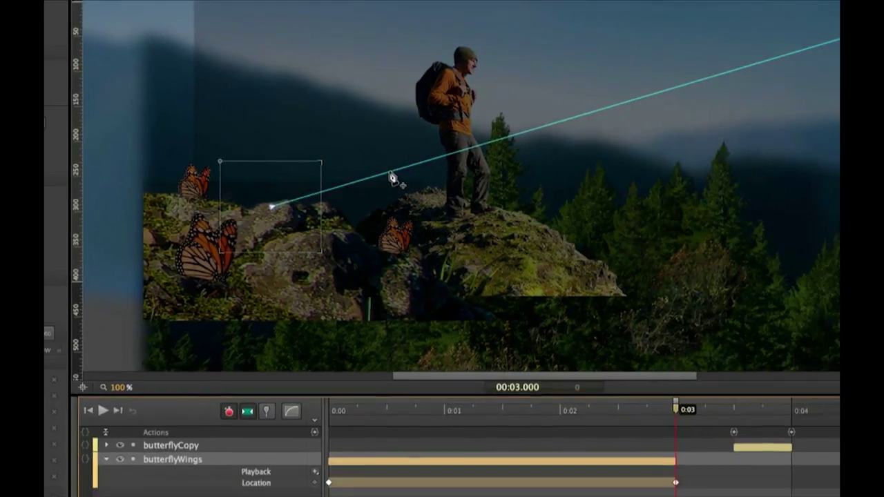
- Bend the butterflyWings motion path into a winding curve that loops around the hiker, and play back the flight
left_click_drag(392, 178, 450, 127)
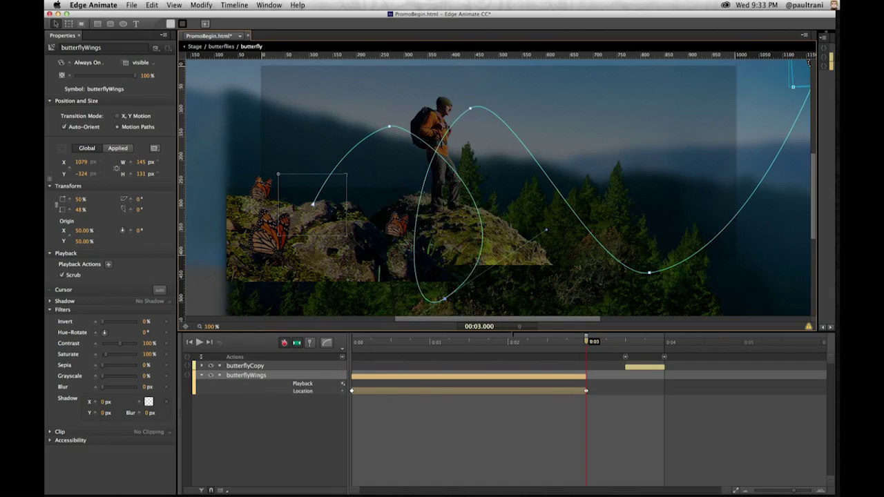
left_click_drag(317, 347, 304, 479)
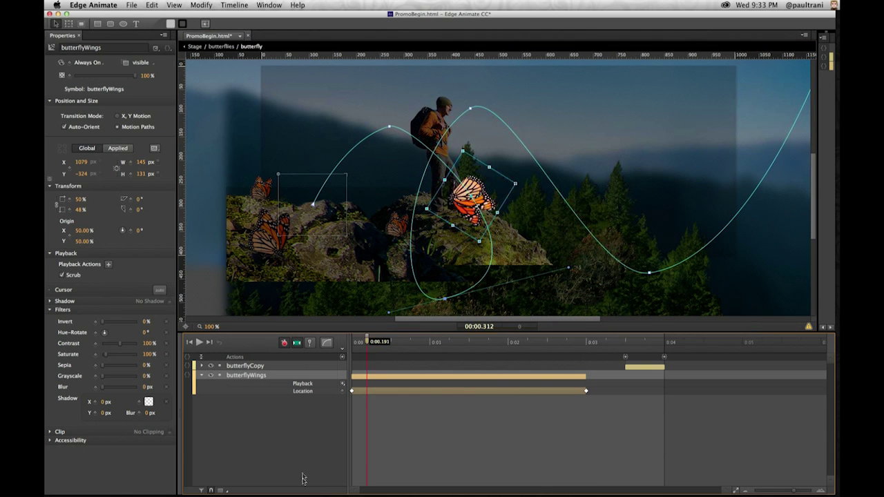
key("space")
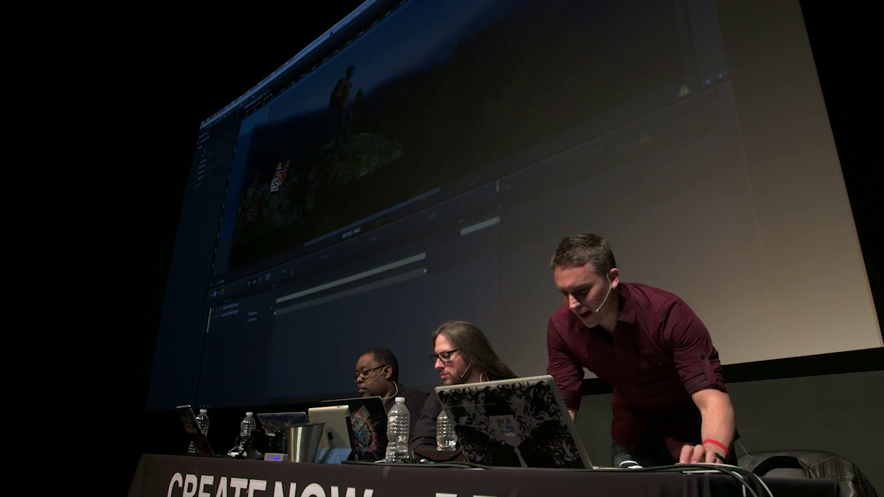
left_click(293, 266)
left_click(356, 130)
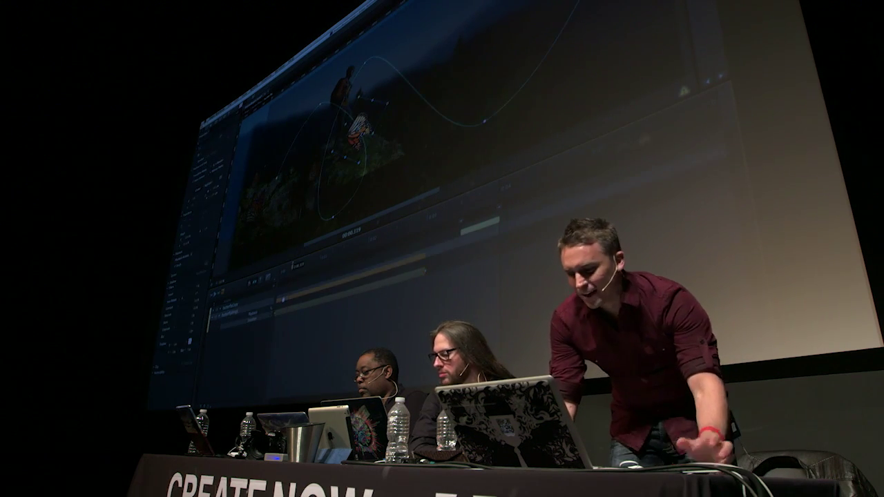
key("space")
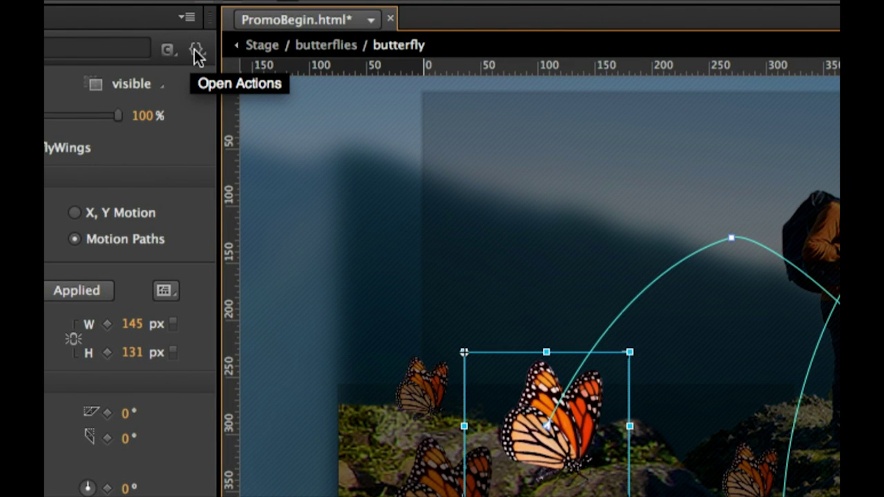
- Add a mouseenter action to butterflyWings, replacing the placeholder comment with sym.play(); and sym.getSymbol("butterflyWings").play();
left_click(196, 52)
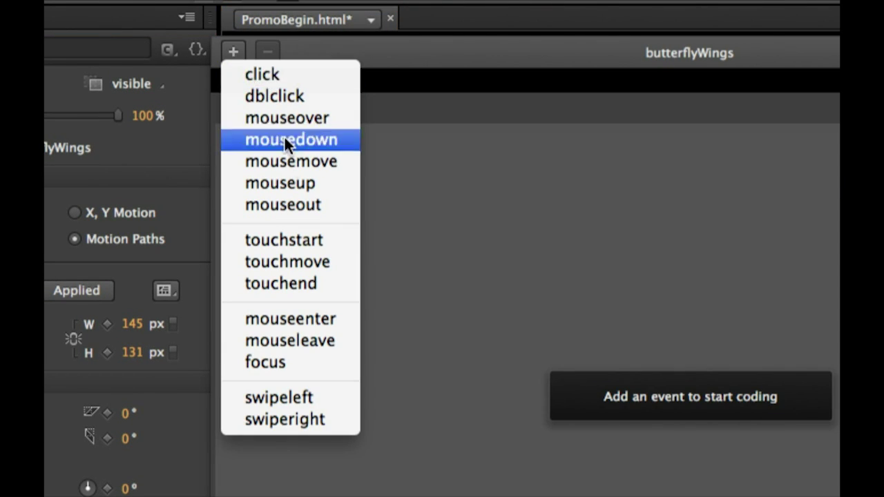
left_click(315, 319)
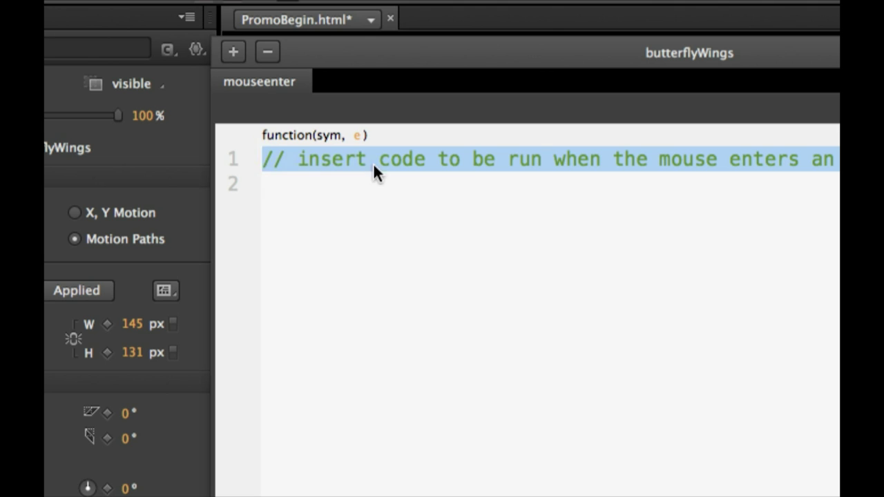
type("!")
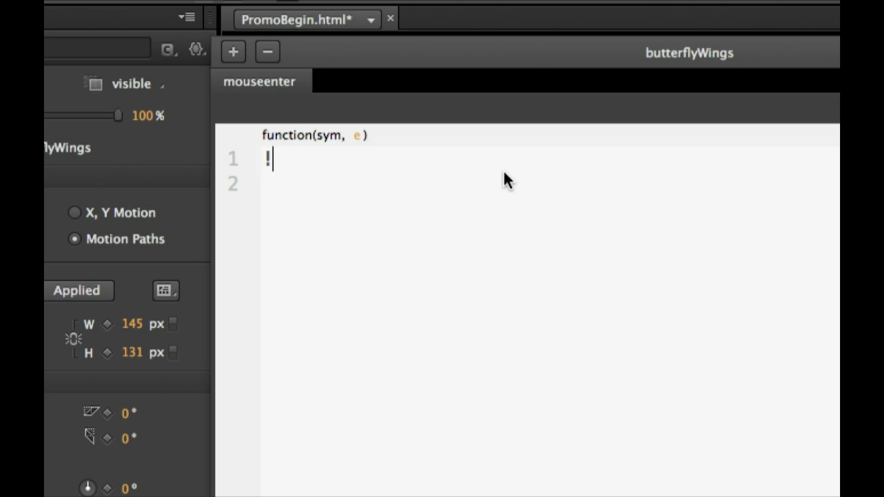
type("!!!!!!!!")
left_click_drag(503, 170, 238, 131)
key("BackSpace")
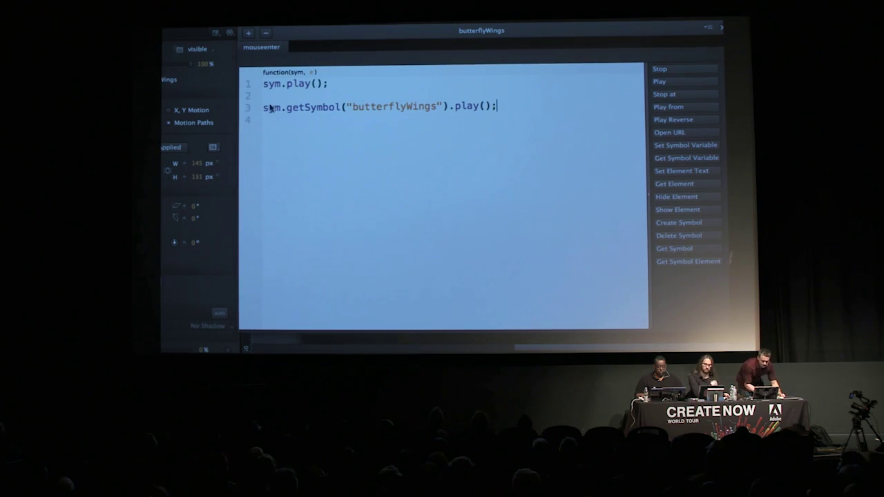
double_click(378, 109)
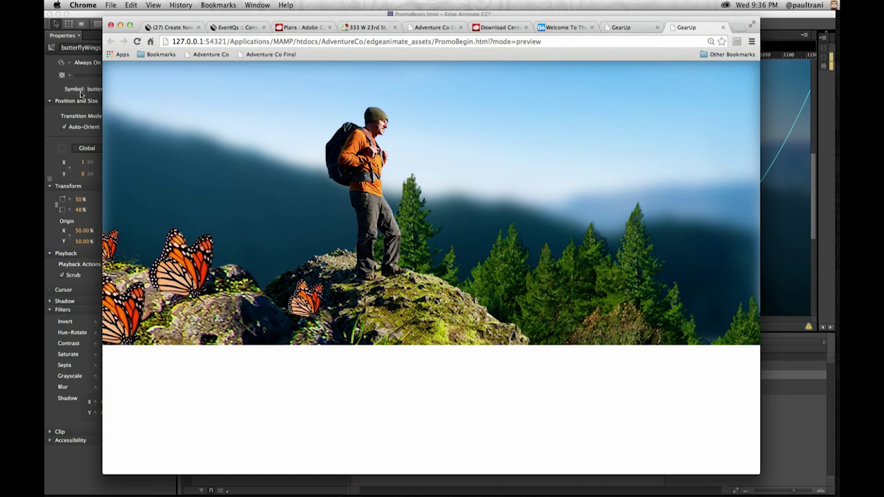
- Return from the browser preview to Edge Animate, and view the Animate Deployment Package target in the publish settings
left_click(69, 66)
left_click(131, 5)
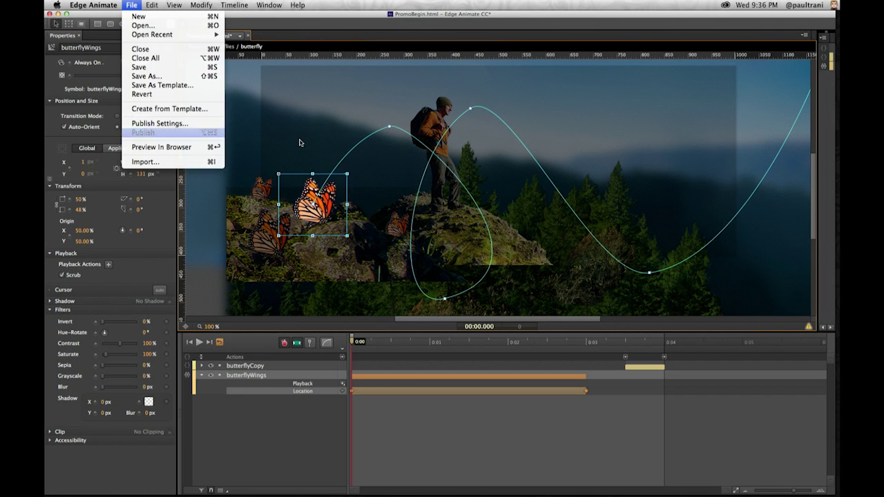
left_click(242, 92)
left_click(242, 92)
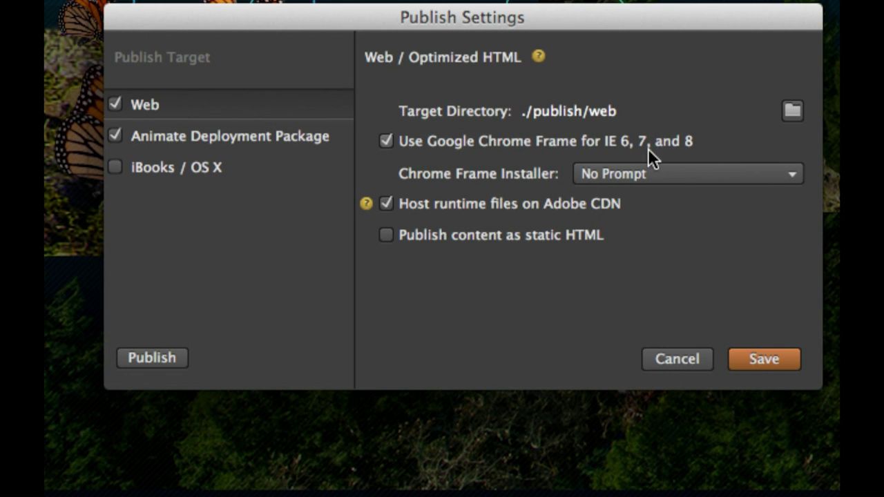
left_click(195, 136)
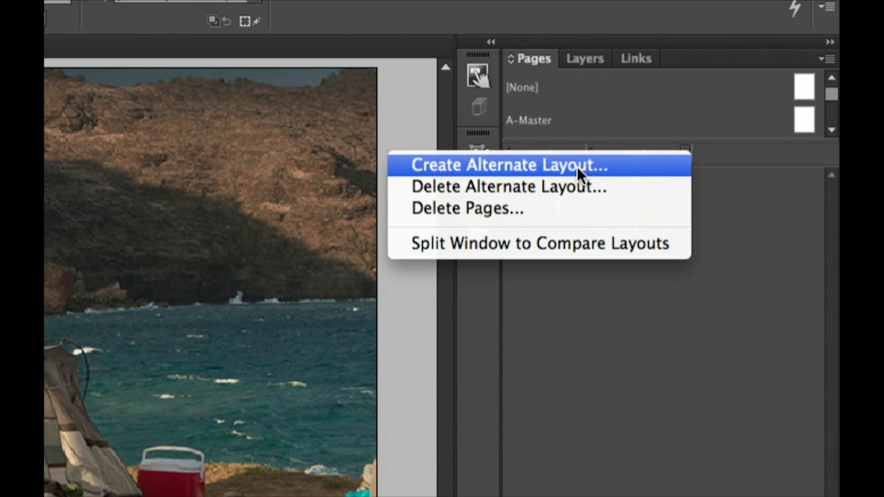
- Switch to InDesign and look through the page size presets for an alternate layout based on iPad H, without creating one
left_click(592, 297)
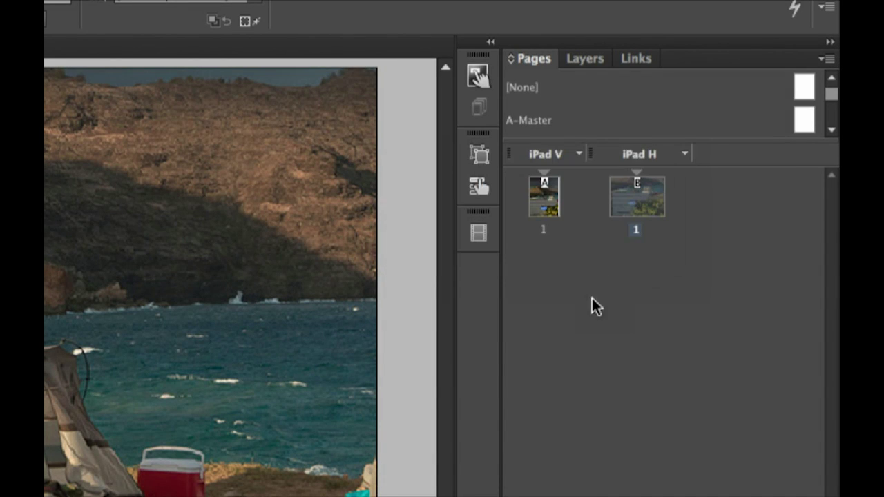
left_click(538, 203)
left_click(636, 188)
left_click(685, 155)
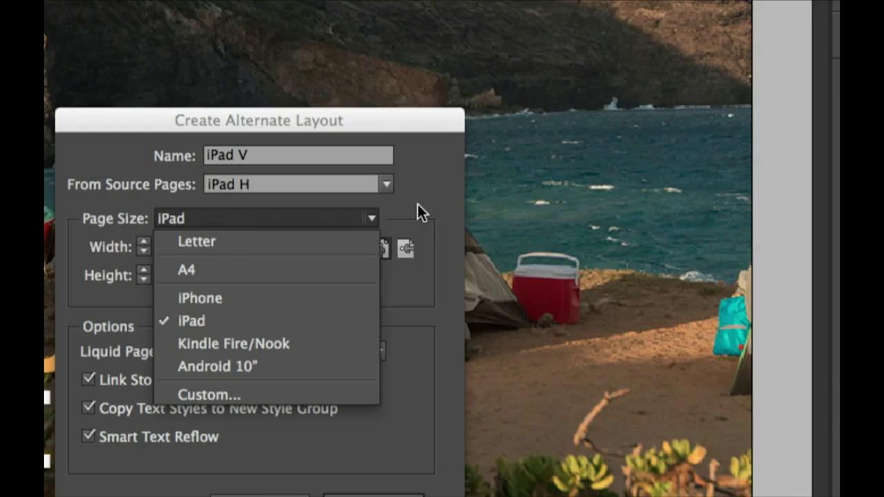
left_click(417, 202)
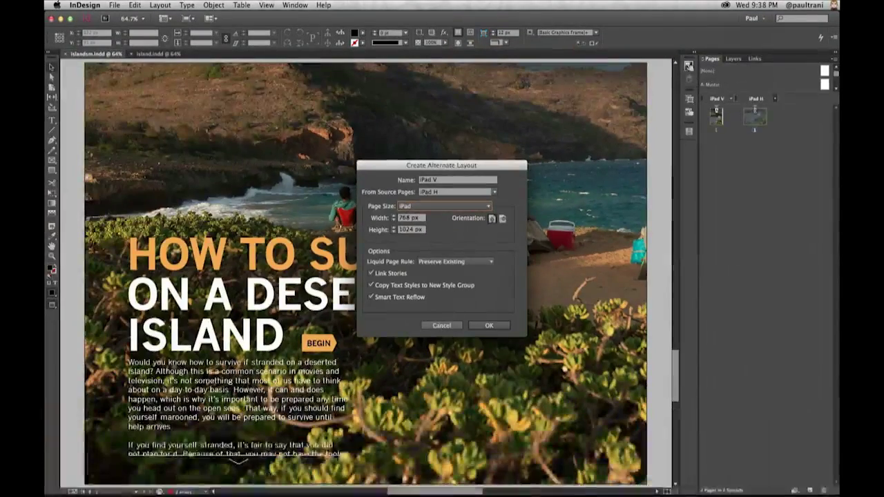
key("Escape")
- View the iPad V page, and on the iPad H page shift the background photo within its frame to about X -407, Y -650 px
double_click(716, 124)
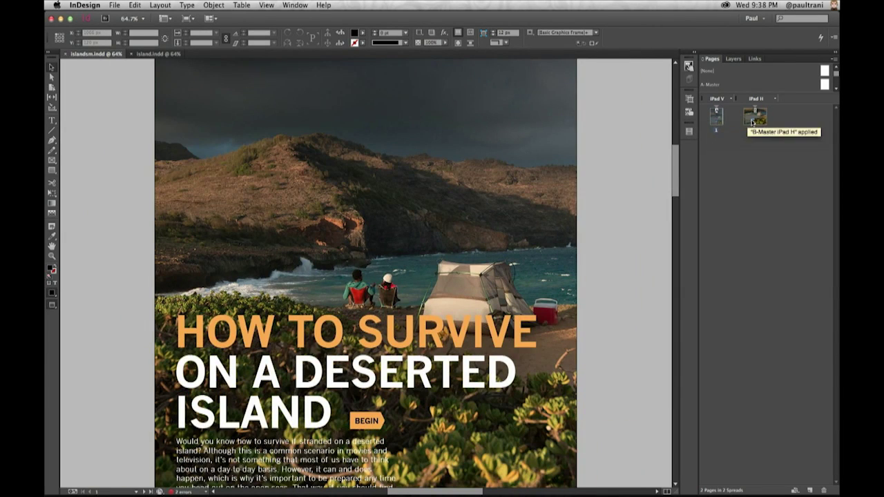
double_click(753, 121)
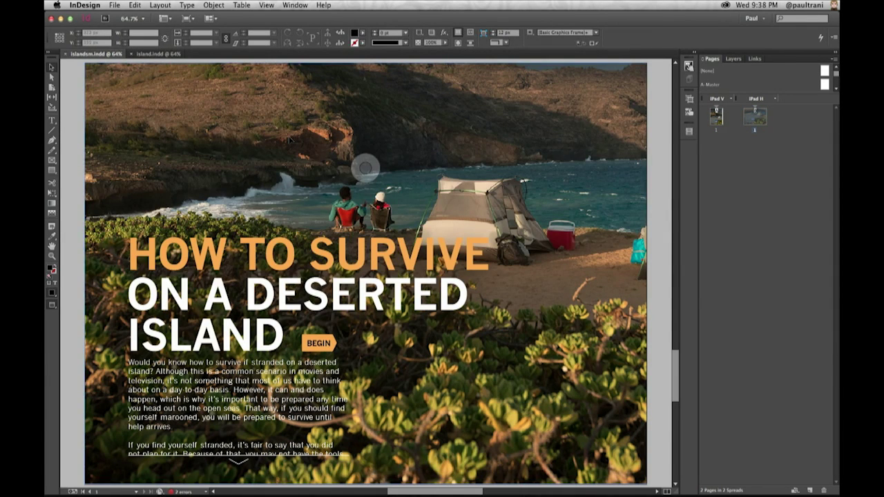
left_click(364, 271)
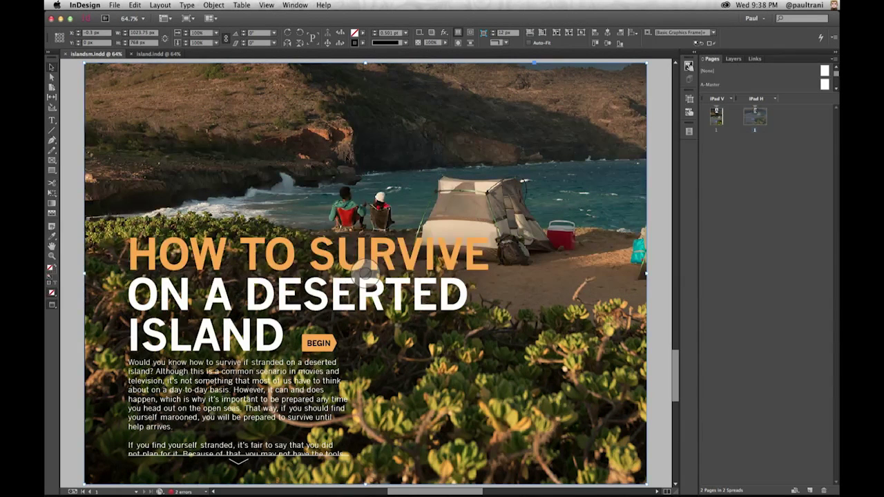
double_click(367, 171)
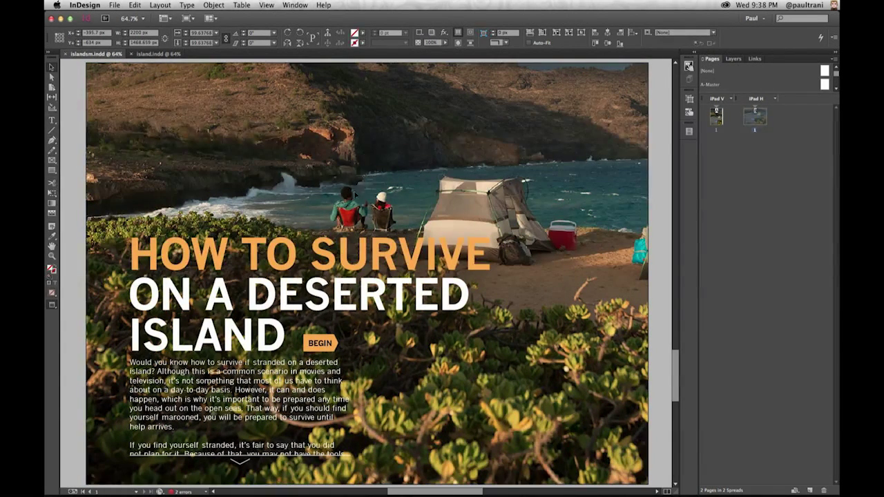
left_click_drag(355, 188, 358, 184)
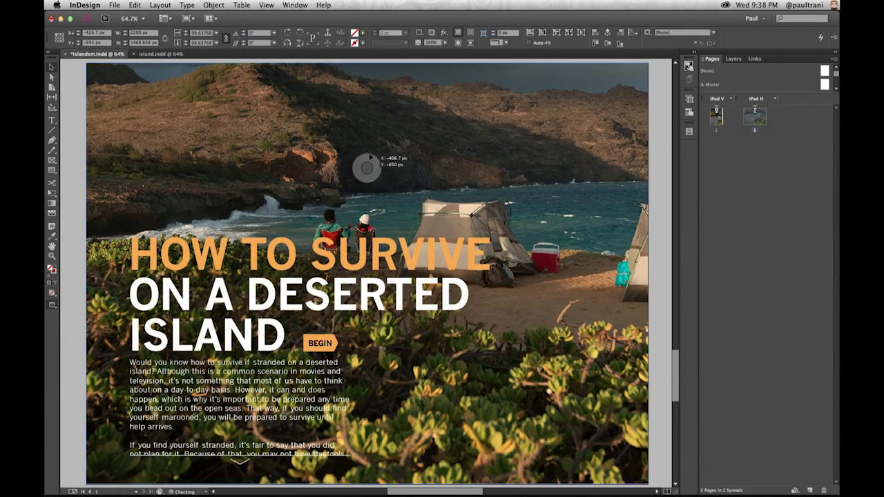
key("super+z")
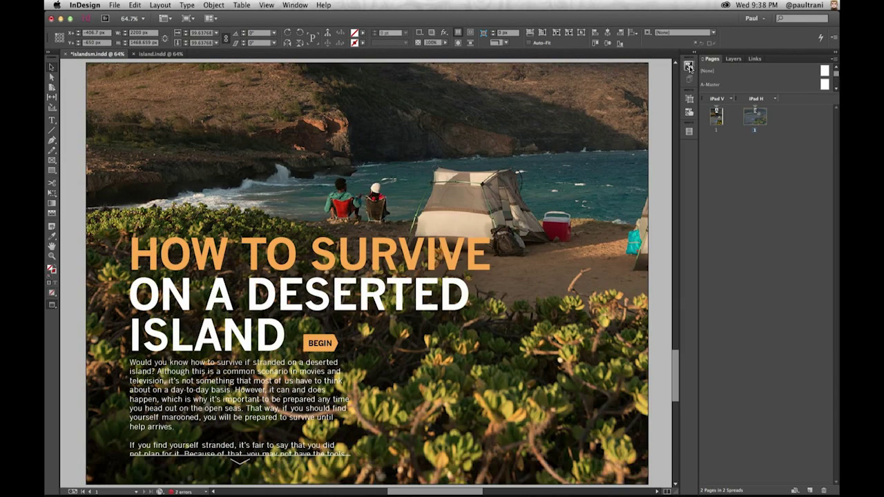
- Turn on the Pan & Zoom overlay for the background photo frame on the iPad H page
left_click(689, 67)
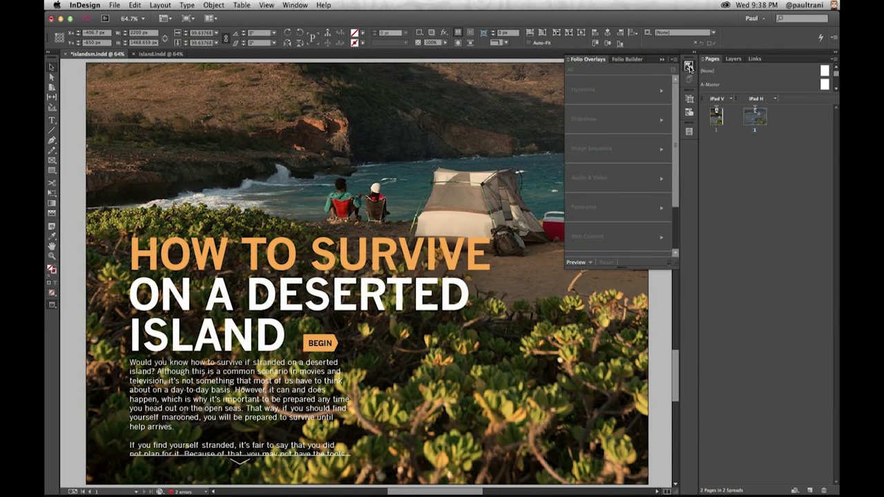
scroll(611, 134, "down", 2)
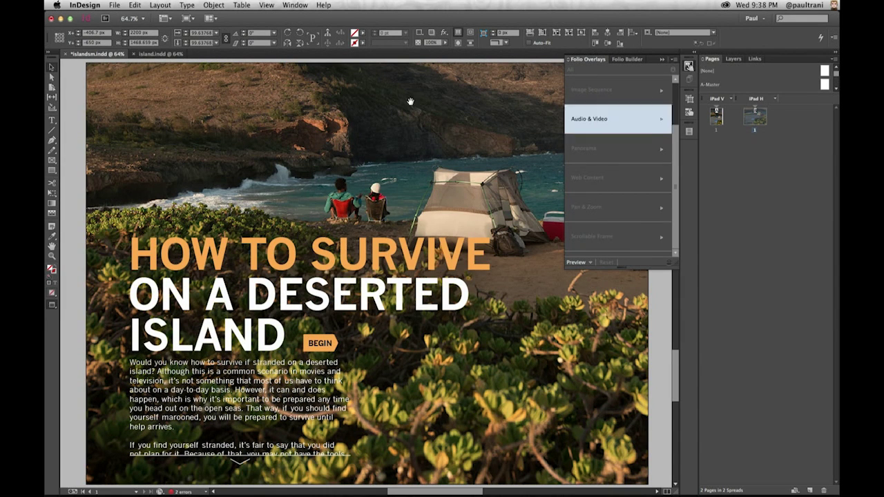
left_click(174, 108)
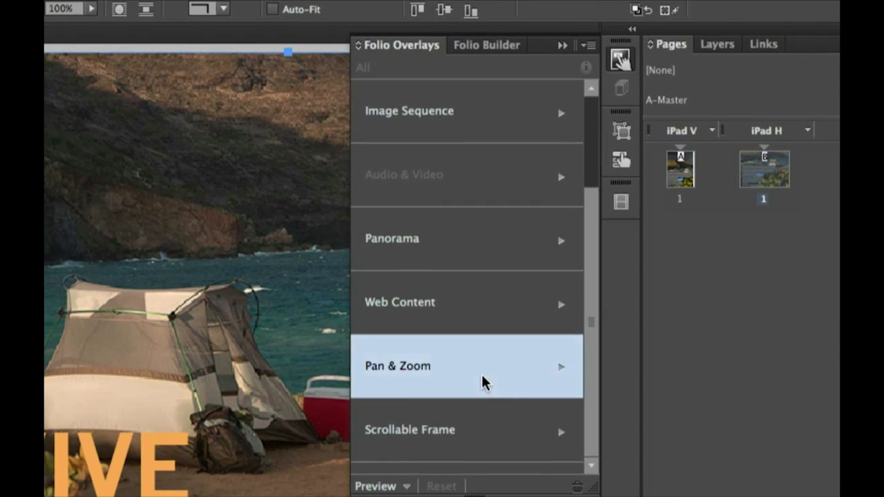
left_click(484, 384)
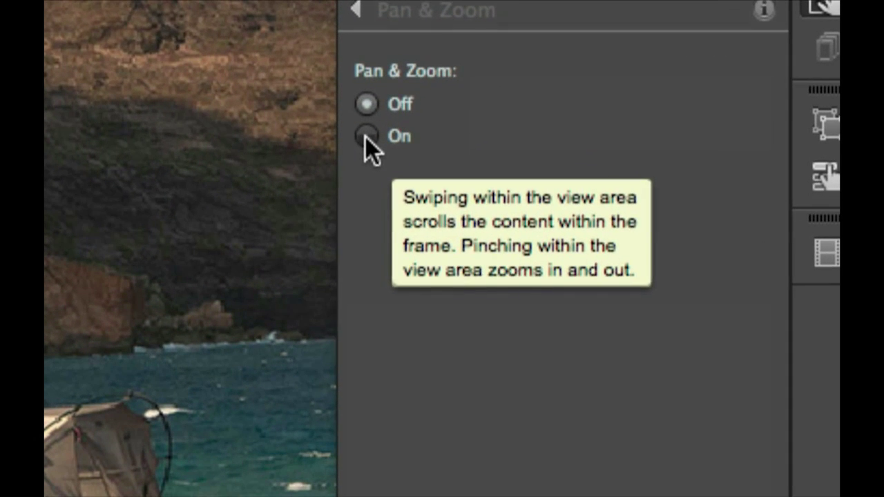
left_click(366, 137)
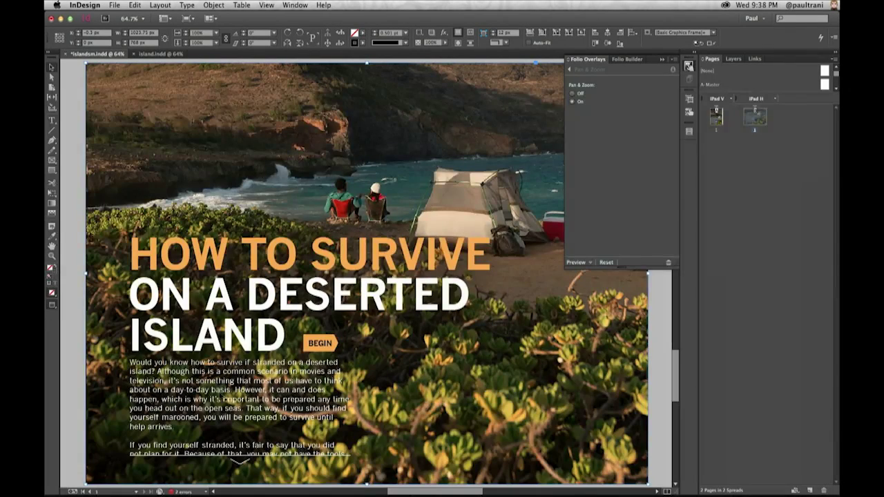
- Make the article's body text frame a scrollable frame with the scroll direction set to Vertical
left_click(218, 408)
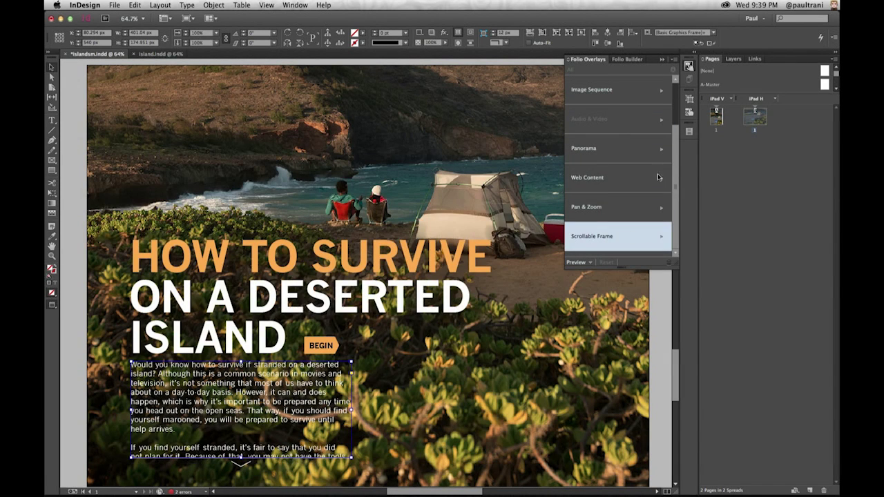
left_click(620, 238)
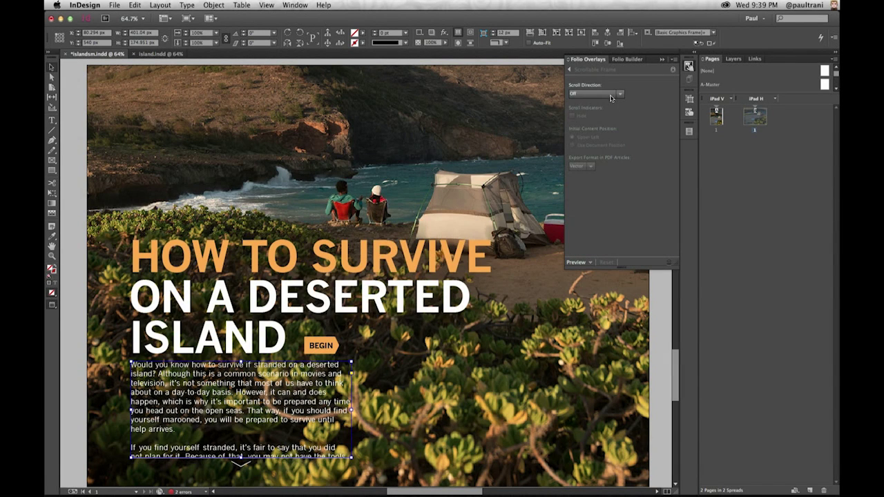
left_click(611, 95)
left_click(606, 133)
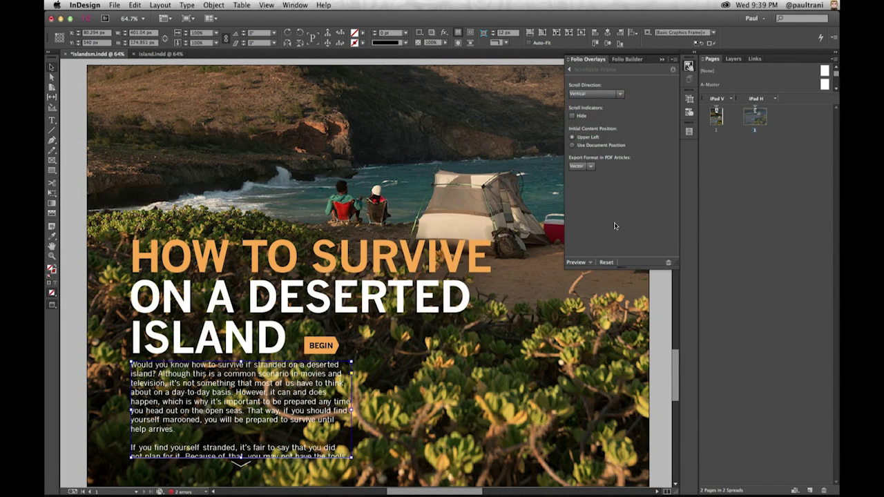
- Deselect the text frame, save islandsm.indd and preview the layout on the connected iPad
left_click(656, 326)
key("super+s")
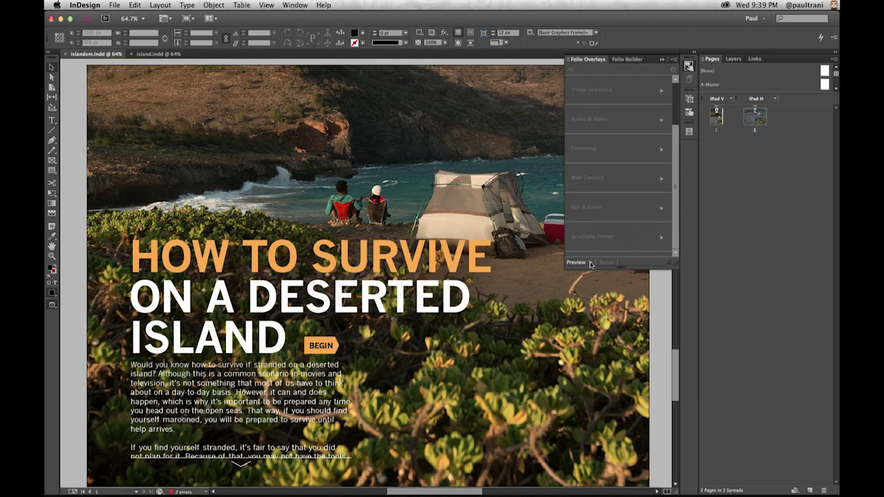
left_click(591, 264)
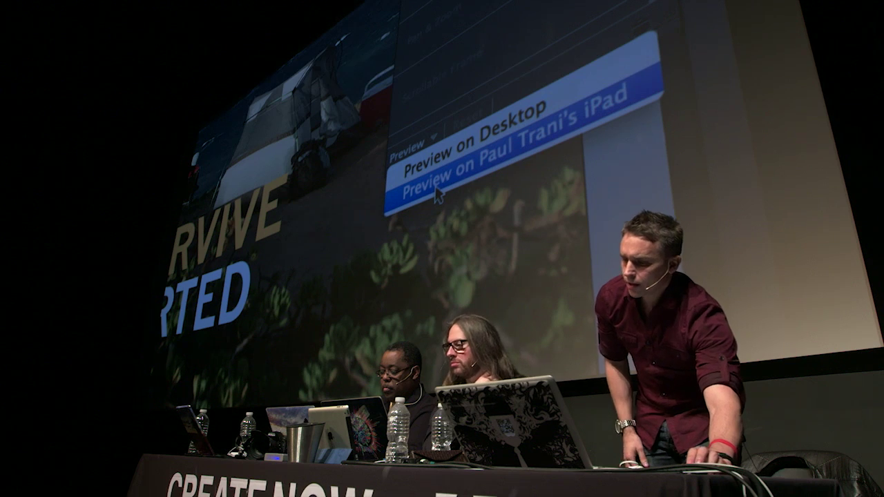
left_click(435, 189)
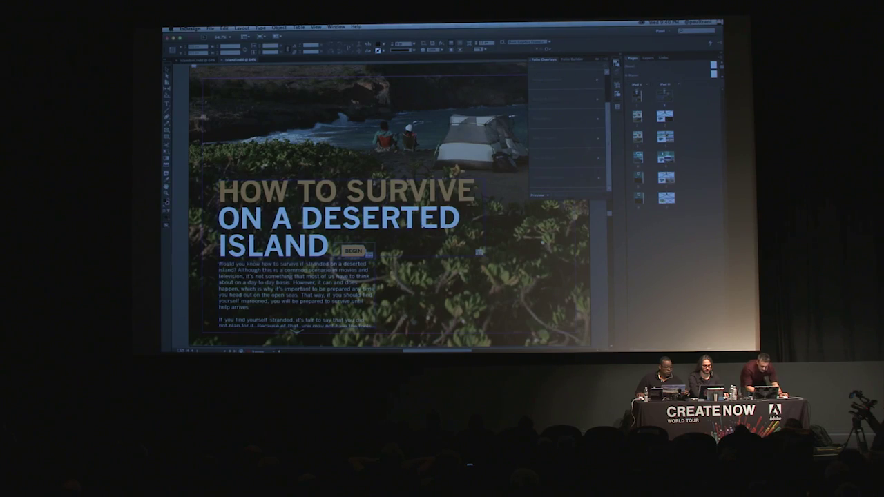
- On page 2 of island.indd's iPad H layout, combine the stacked campsite photos into a multi-state object with one state per photo
key("alt+Page_Down")
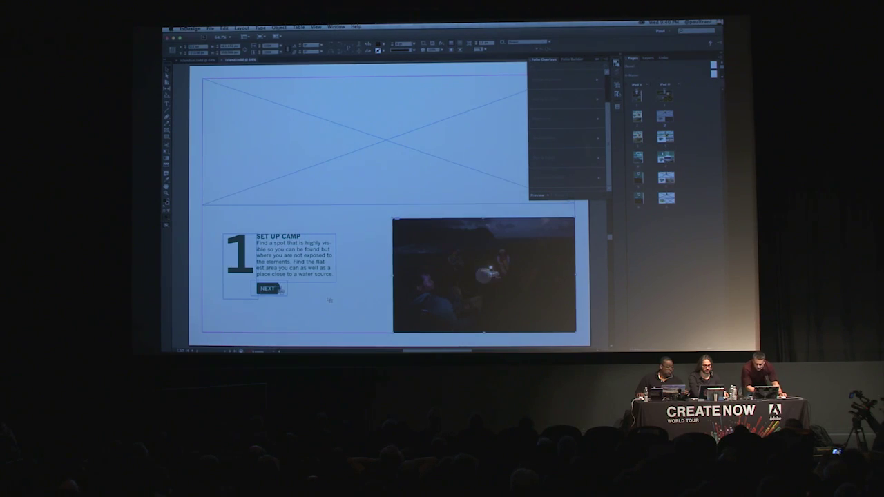
left_click(617, 84)
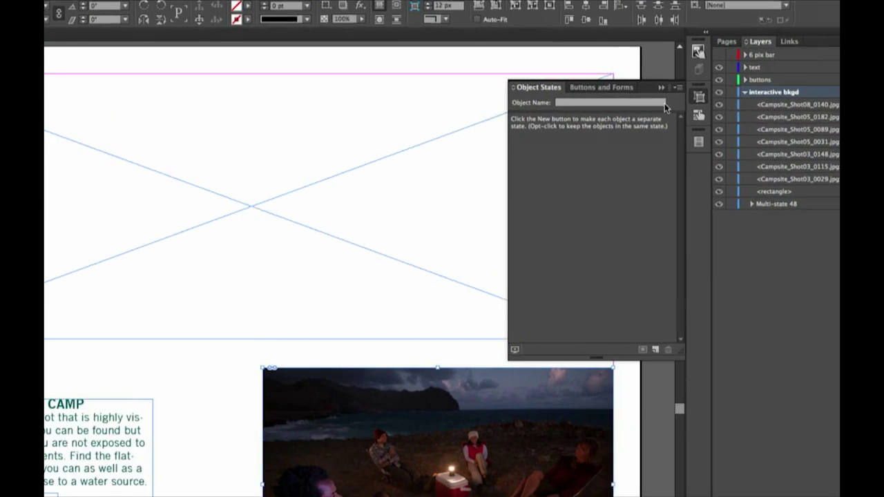
left_click(657, 358)
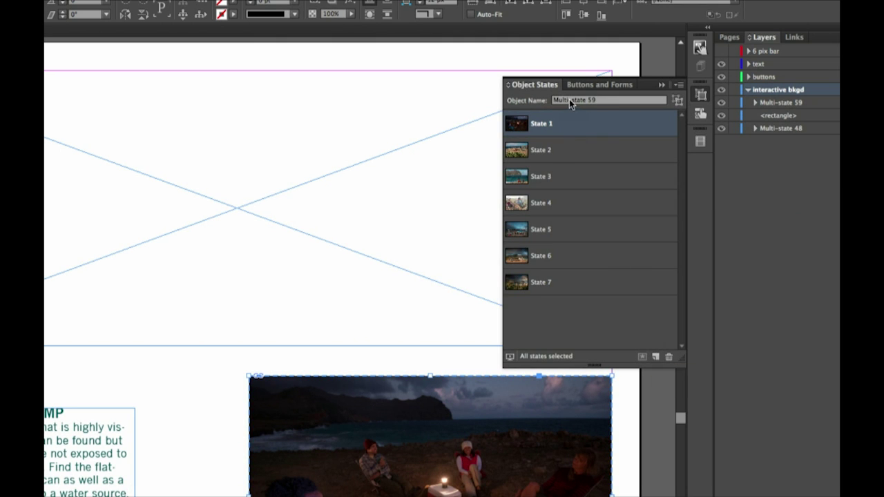
- Turn on Auto Play in the Slideshow overlay of the multi-state campsite photo
left_click(699, 47)
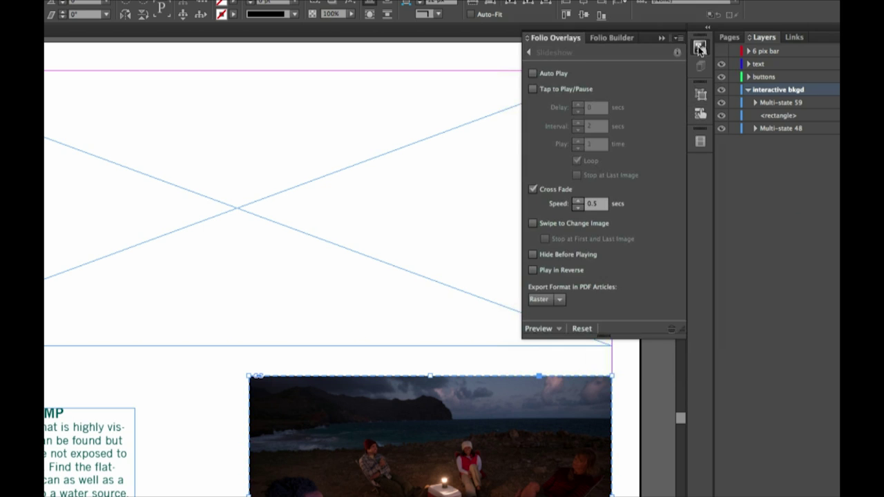
left_click(532, 55)
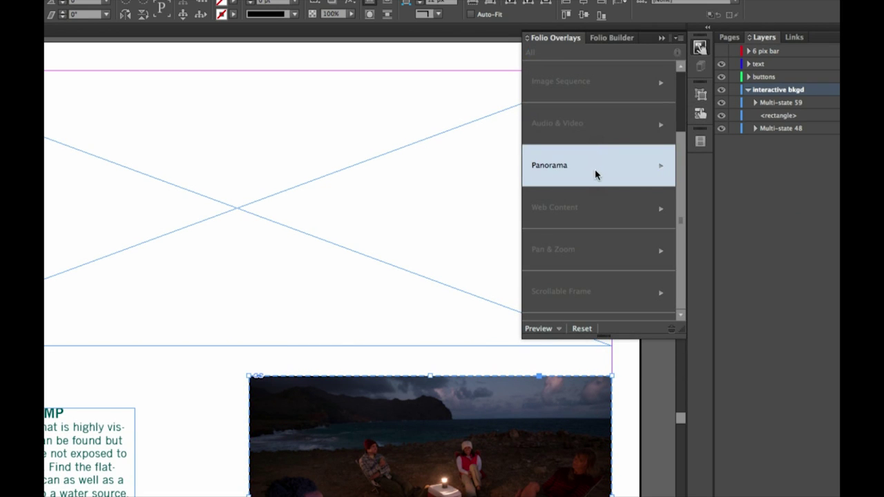
left_click(600, 125)
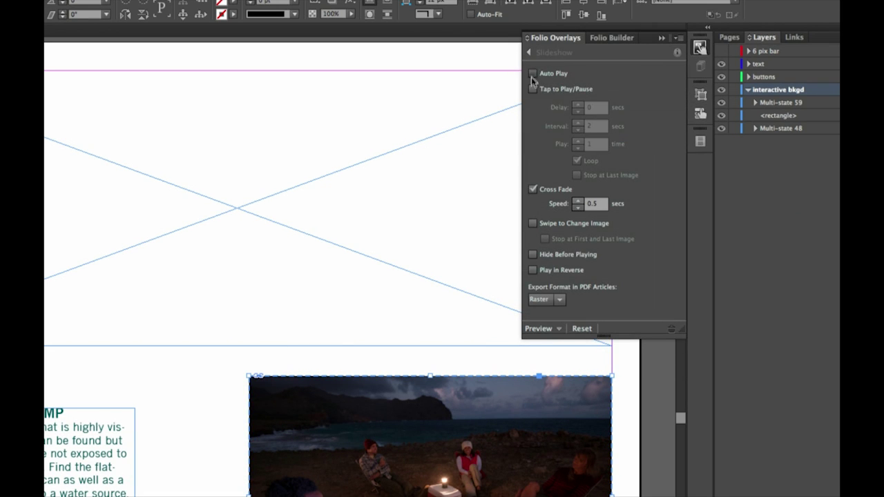
left_click(533, 73)
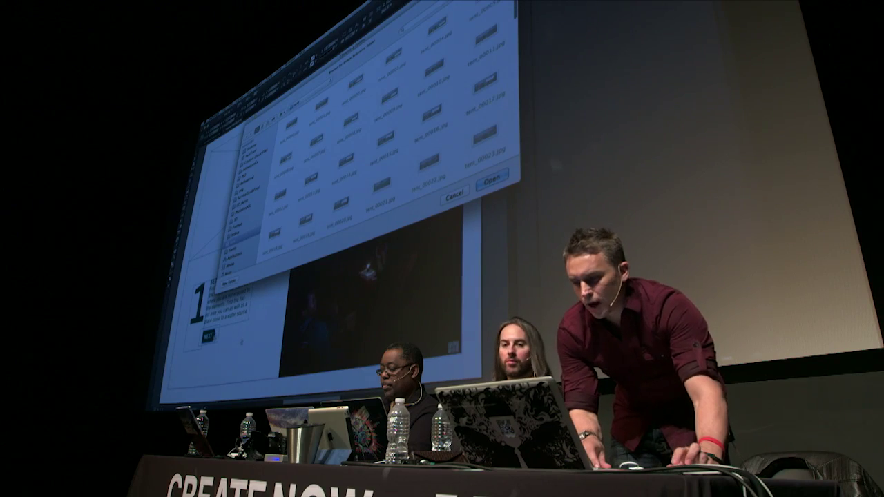
- Load the tent folder as the image sequence for the large empty frame on page 2
scroll(311, 112, "up", 3)
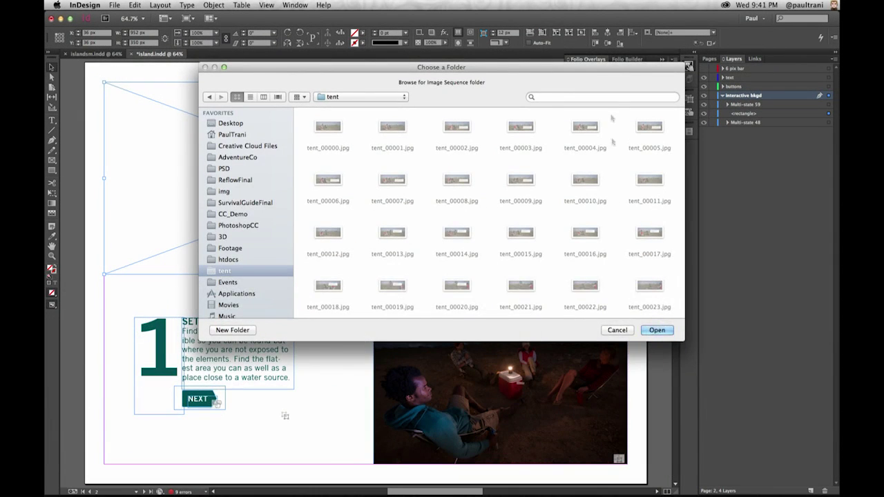
key("Return")
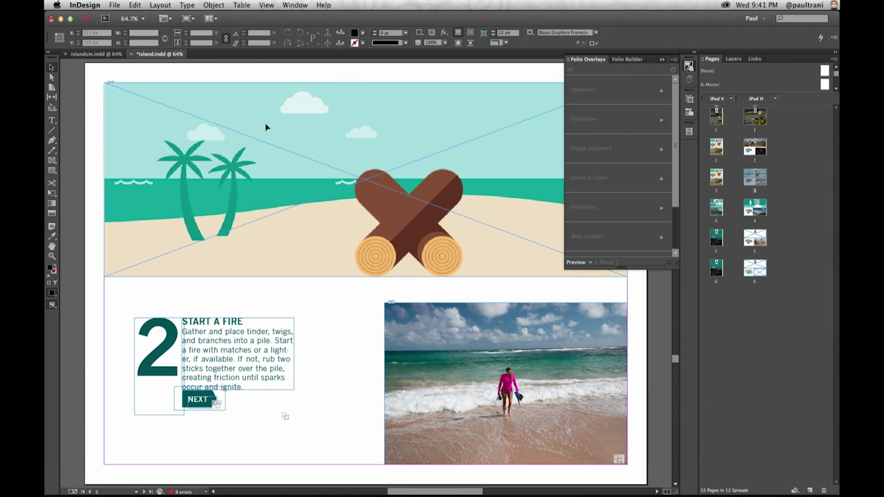
- Look at the beach illustration on iPad H page 3 and the Audio & Video overlay options of page 4's photo
left_click(266, 127)
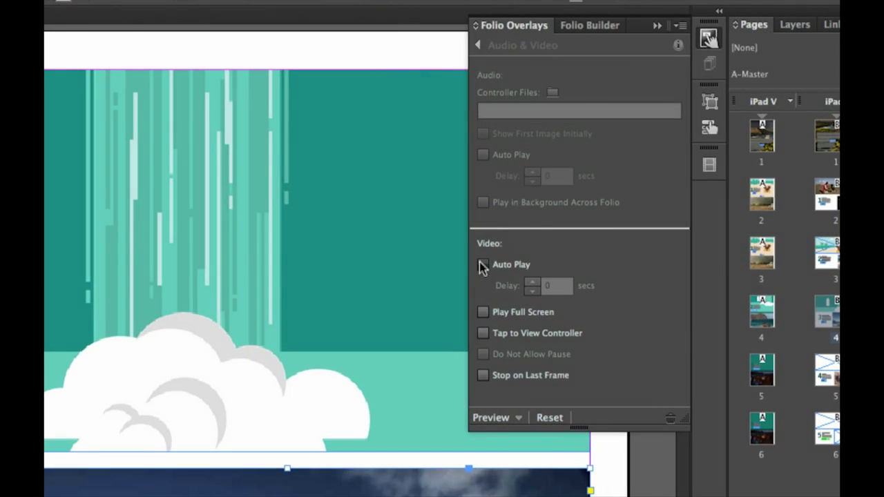
left_click(483, 270)
left_click(529, 274)
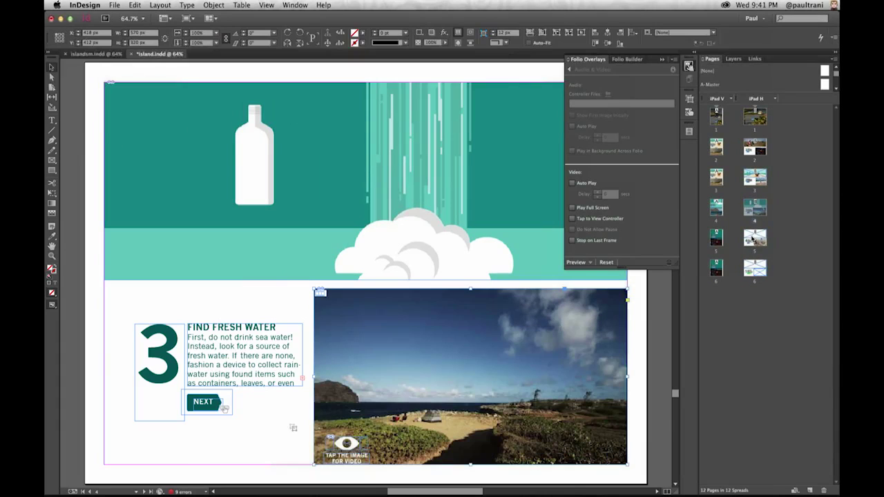
- Look through iPad H pages 5 and 6, viewing the Web Content overlay settings of the wide empty frame on page 6
key("shift+Page_Down")
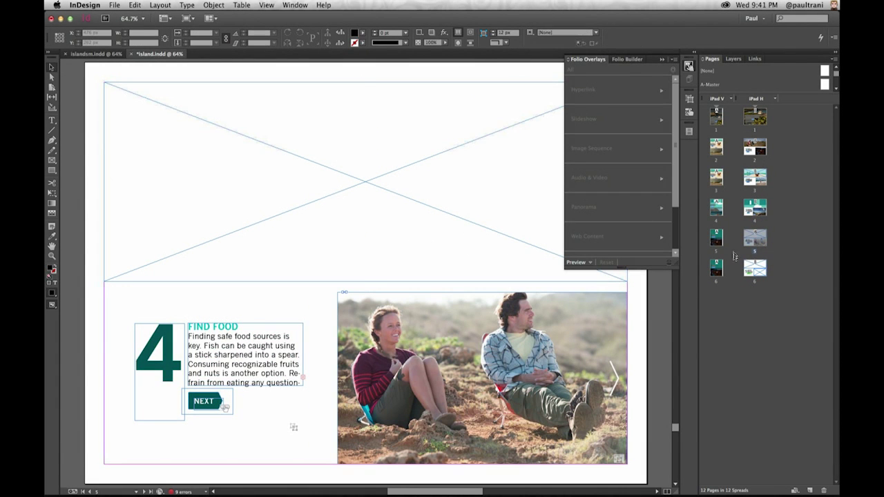
key("shift+Page_Down")
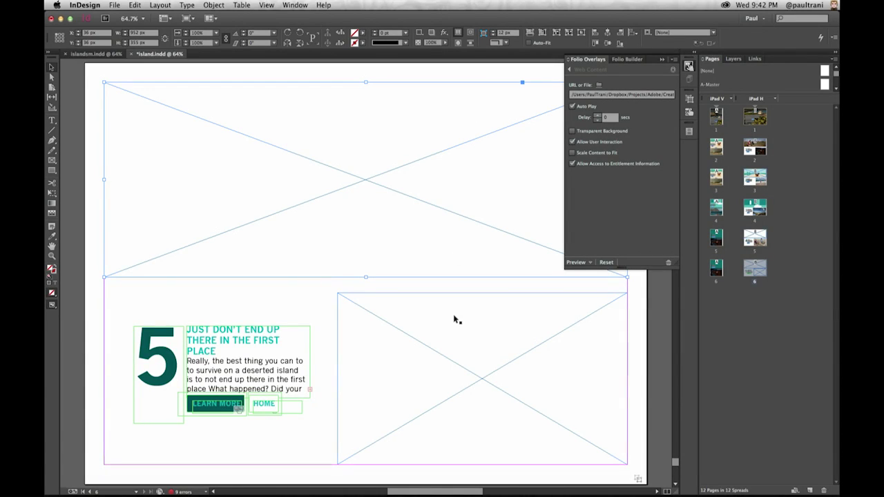
left_click(454, 317)
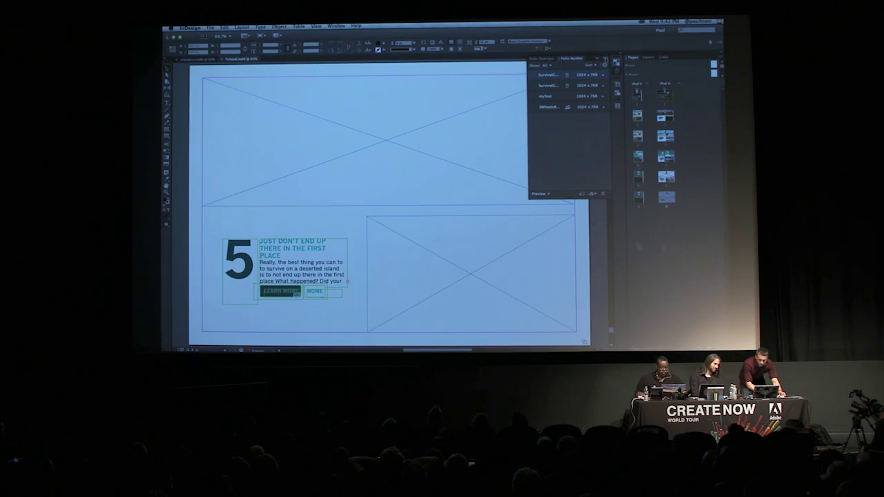
- Look through the Folio Builder commands, including Create App, without running any of them
left_click(605, 59)
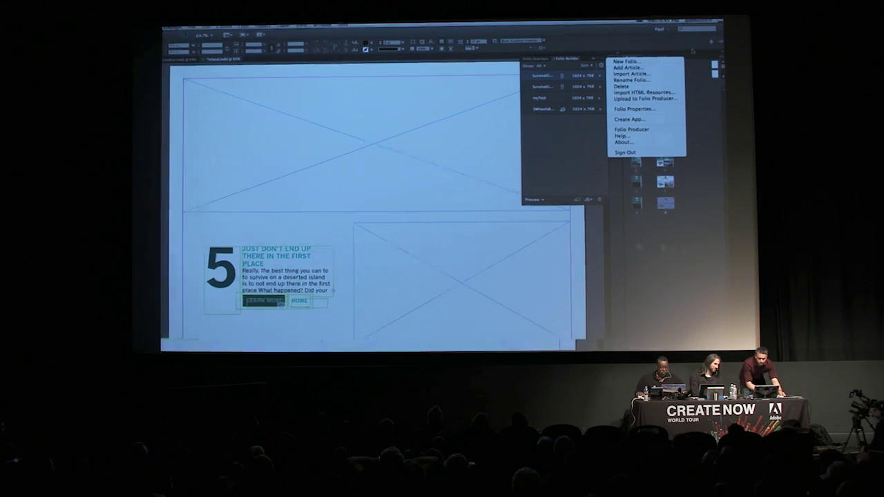
scroll(630, 103, "up", 5)
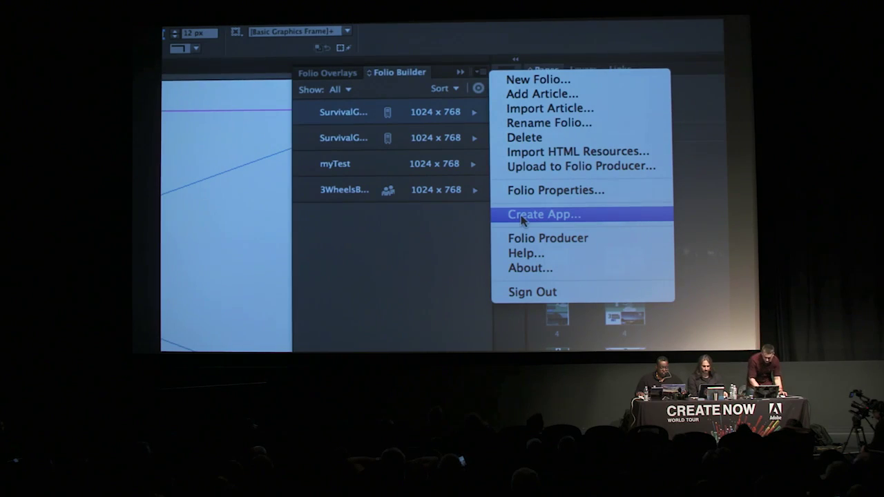
scroll(680, 223, "down", 5)
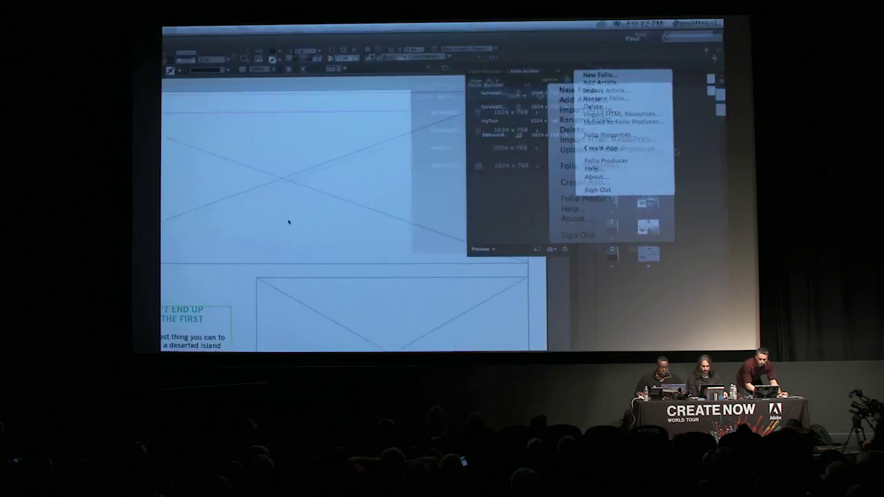
left_click(170, 38)
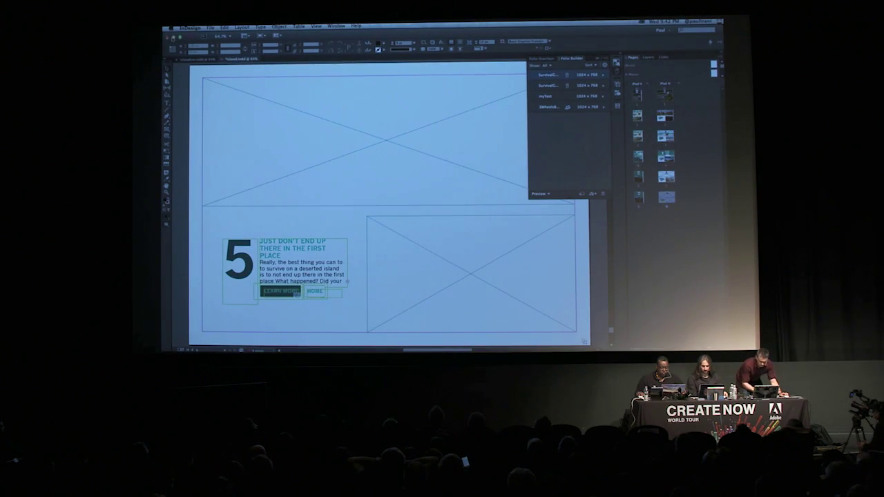